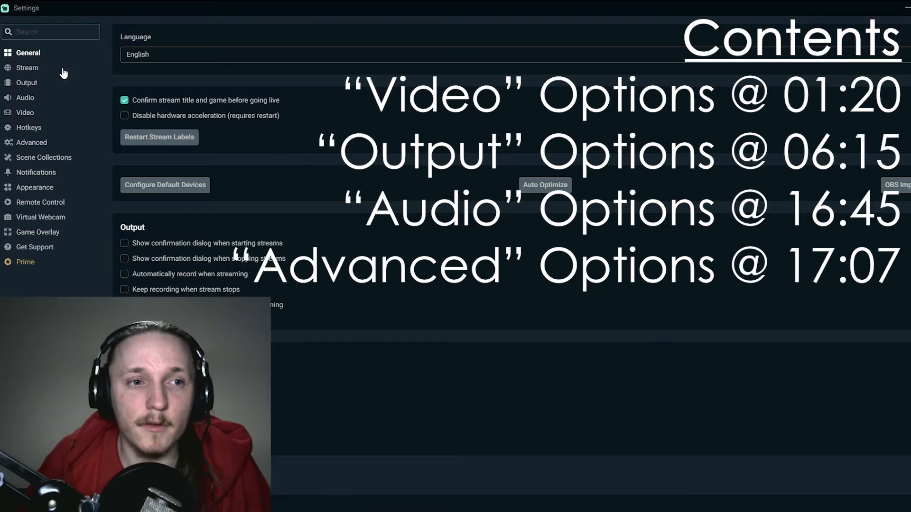
- Open the video settings and keep the downscale filter at Bicubic (Sharpened scaling, 16 samples) after checking the other filters
left_click(24, 70)
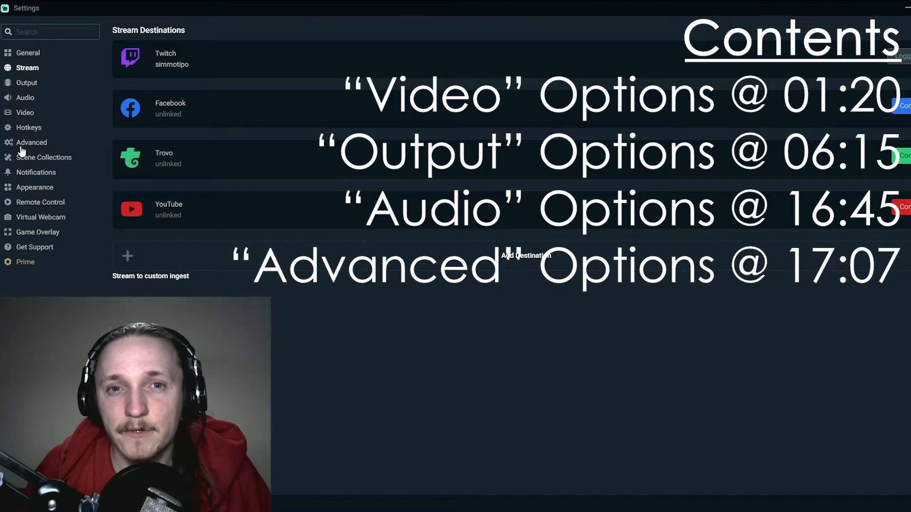
left_click(26, 114)
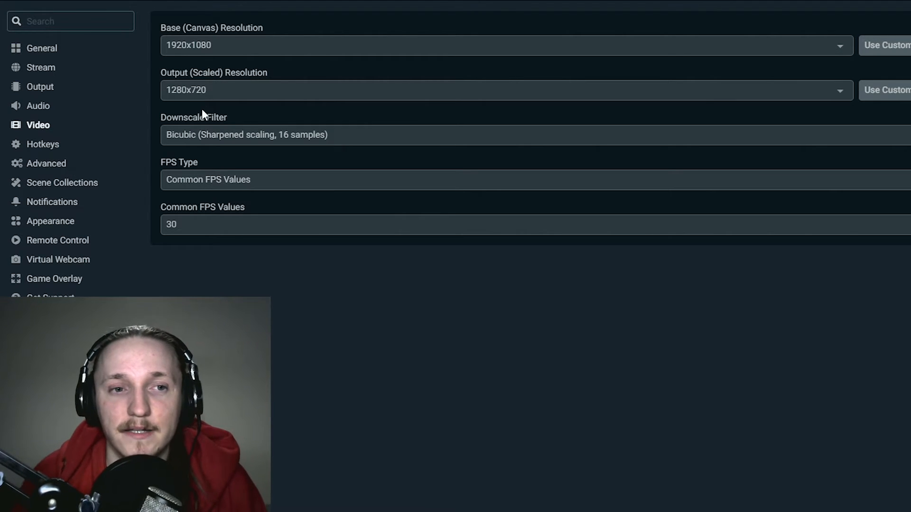
left_click(189, 137)
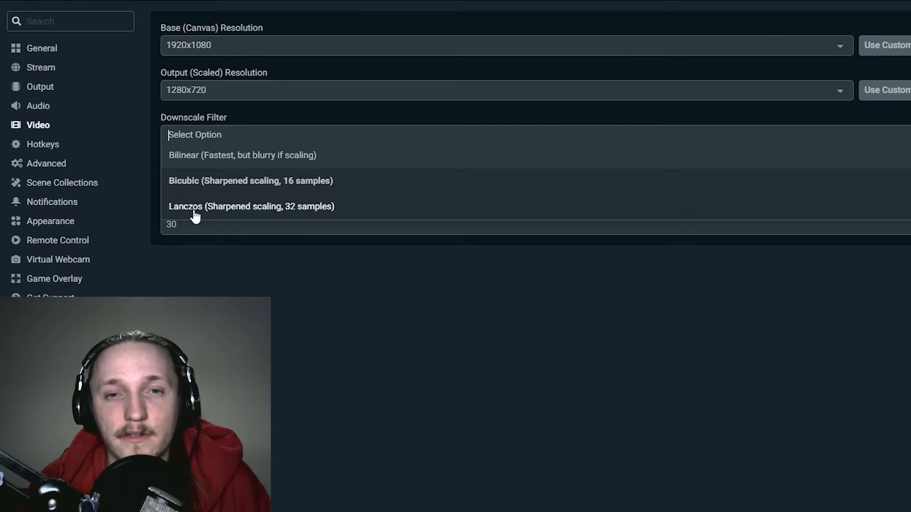
left_click(311, 187)
left_click(261, 135)
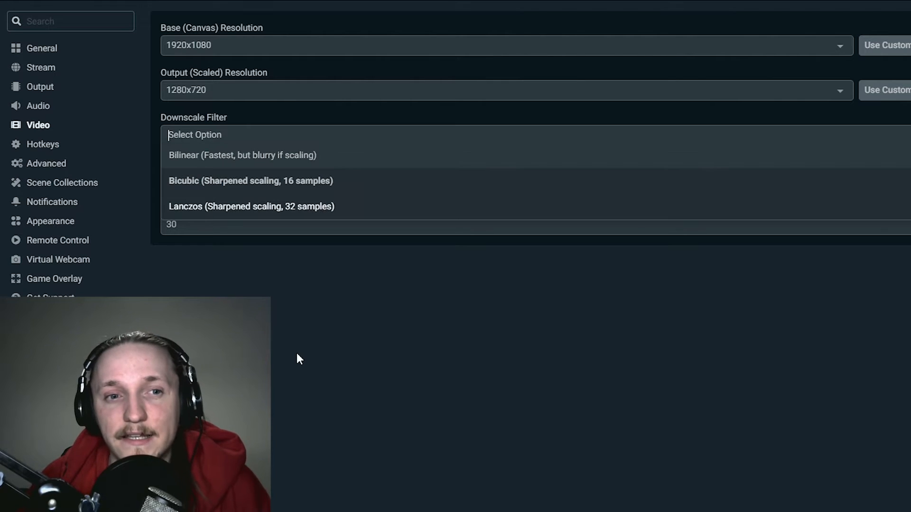
left_click(299, 359)
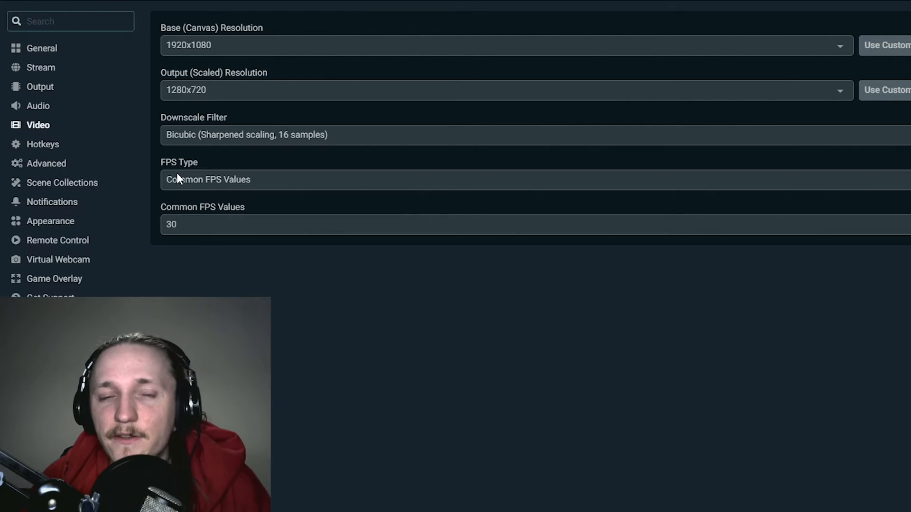
- Try the Integer FPS Value type, followed by the Fractional FPS Value type
left_click(185, 182)
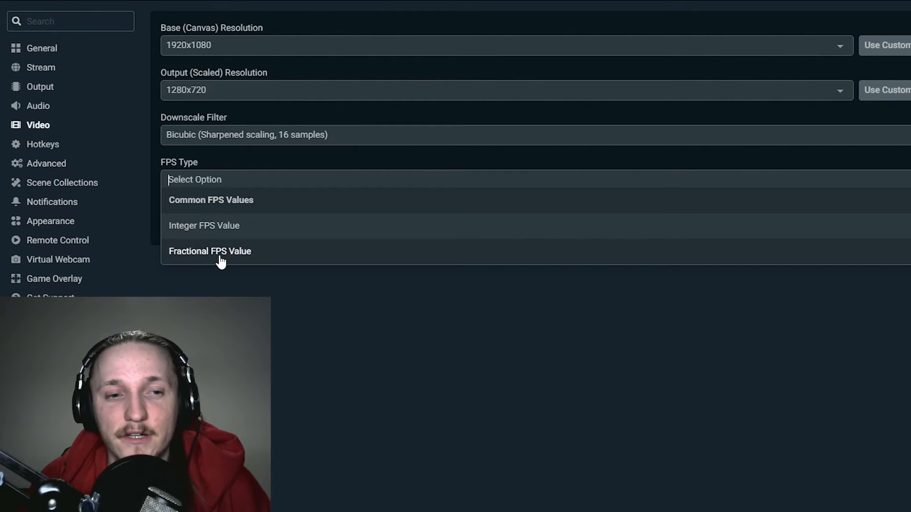
left_click(215, 237)
left_click(221, 221)
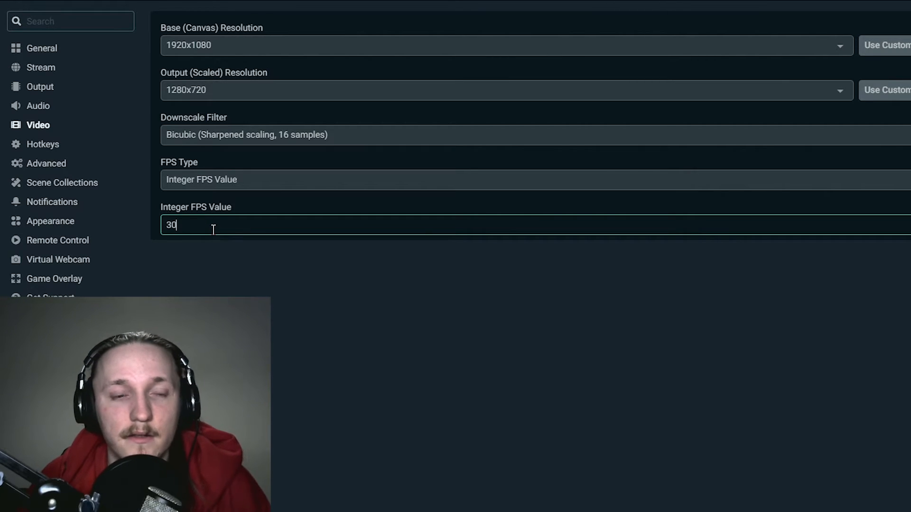
left_click(193, 184)
left_click(218, 250)
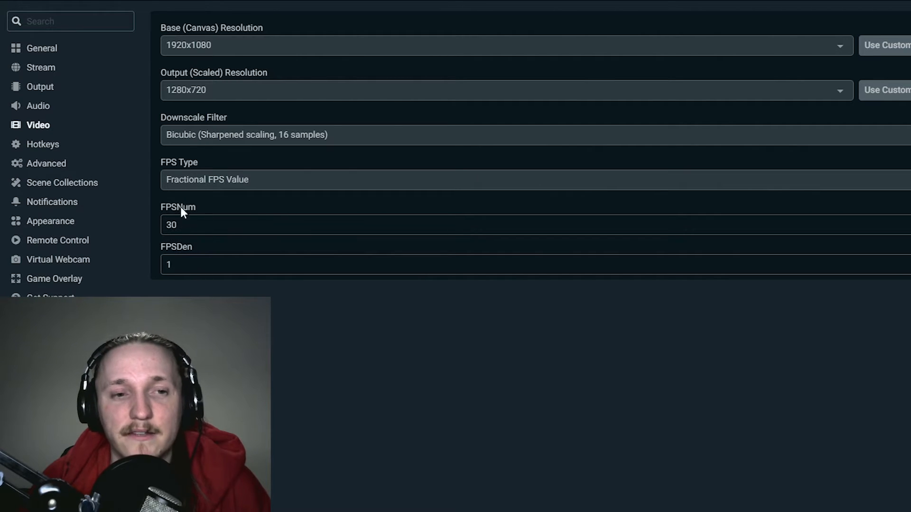
- Set the FPS type to Common FPS Values at 30 and check the available base canvas resolutions
left_click(255, 180)
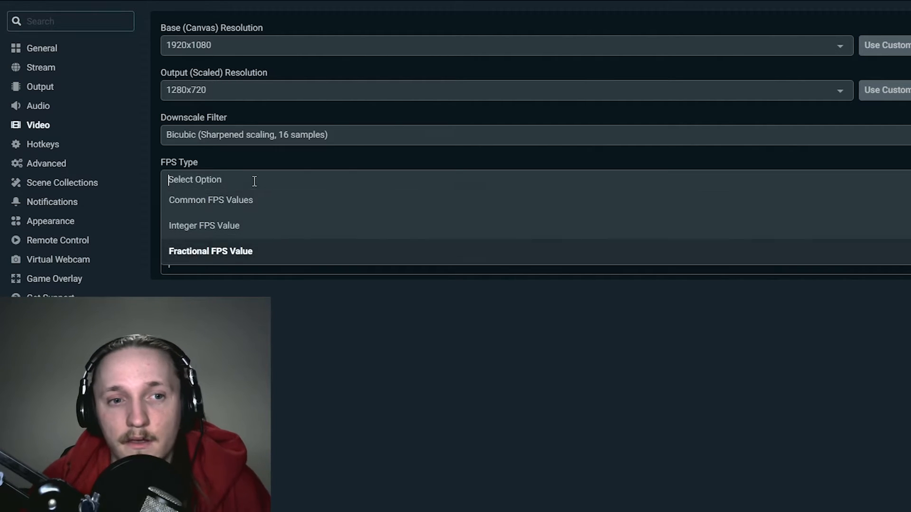
left_click(239, 211)
left_click(241, 222)
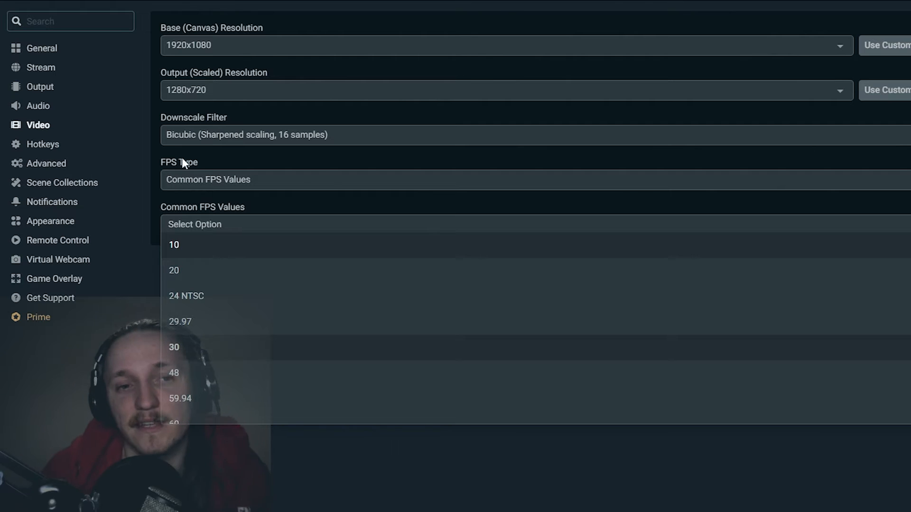
scroll(206, 271, "down", 1)
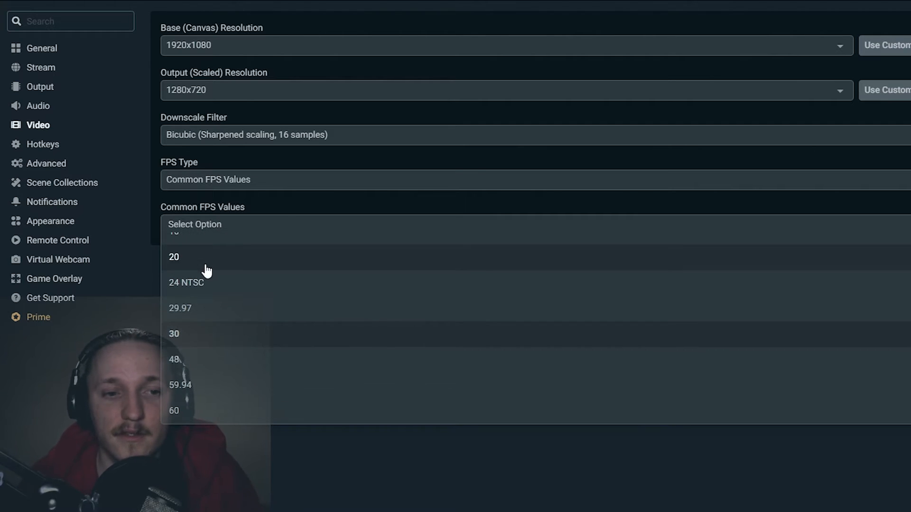
scroll(215, 346, "up", 1)
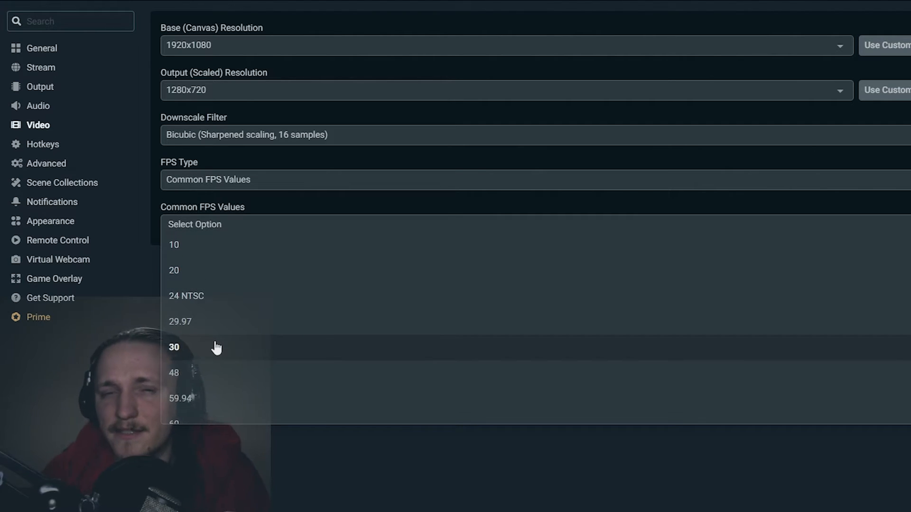
scroll(275, 308, "down", 1)
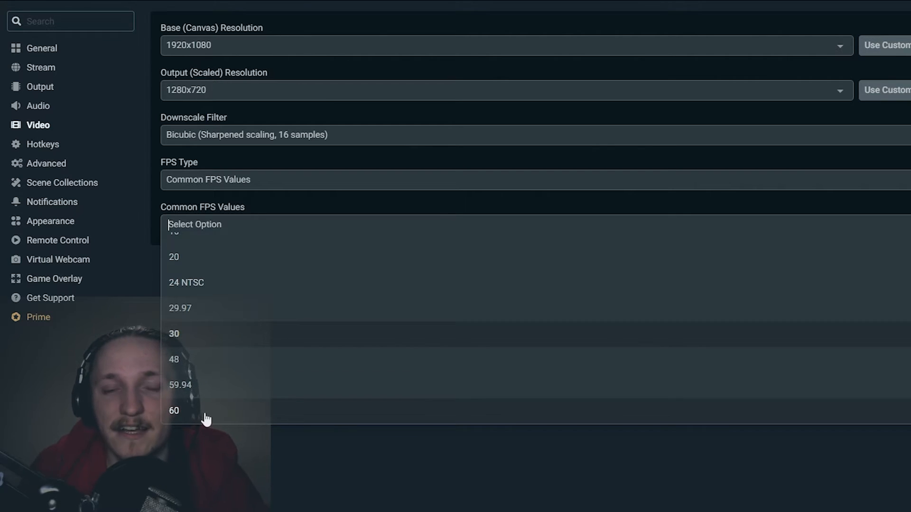
left_click(203, 347)
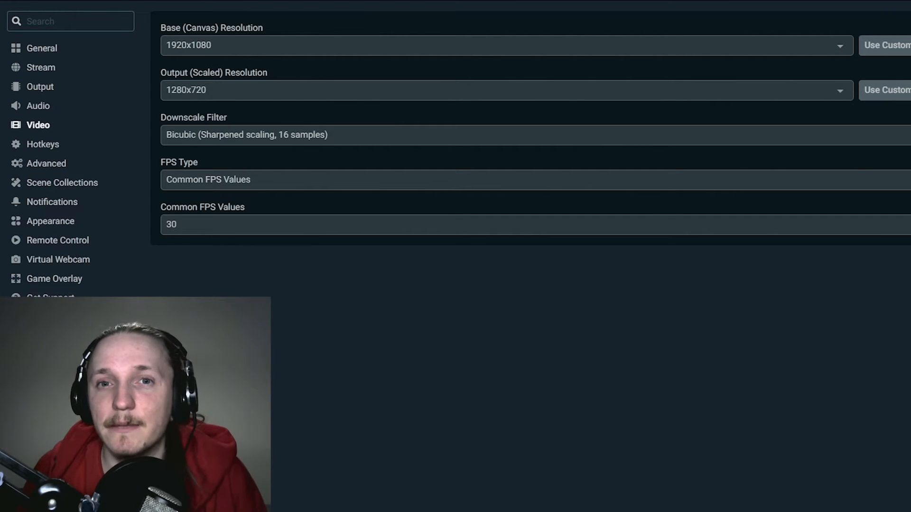
left_click(184, 50)
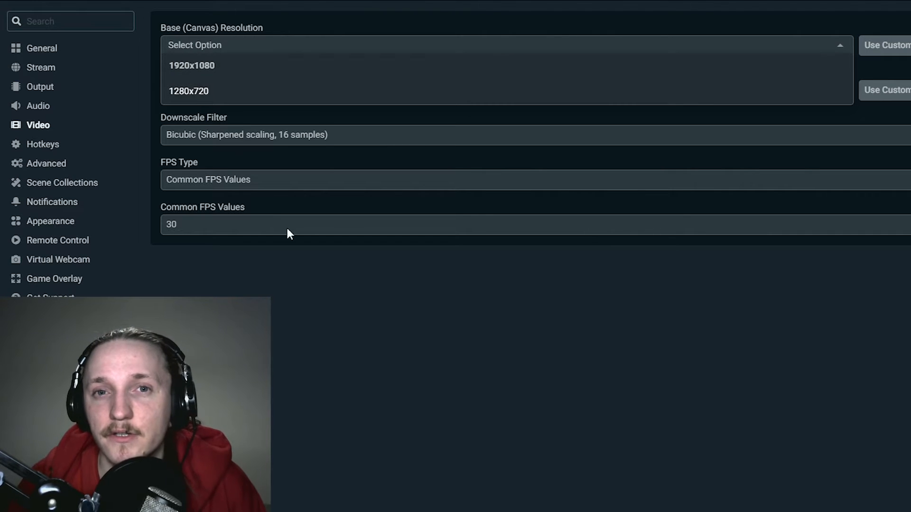
left_click(365, 398)
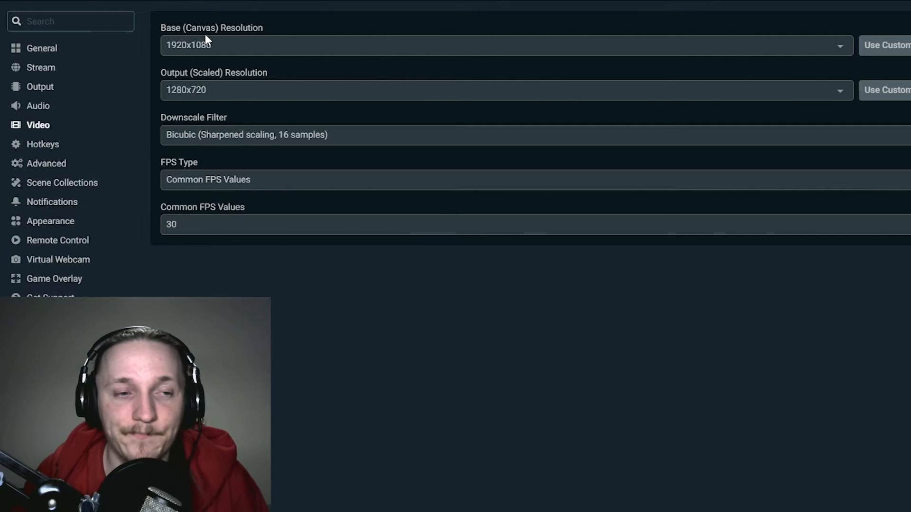
- Open the output settings and choose the Advanced output mode
left_click(31, 92)
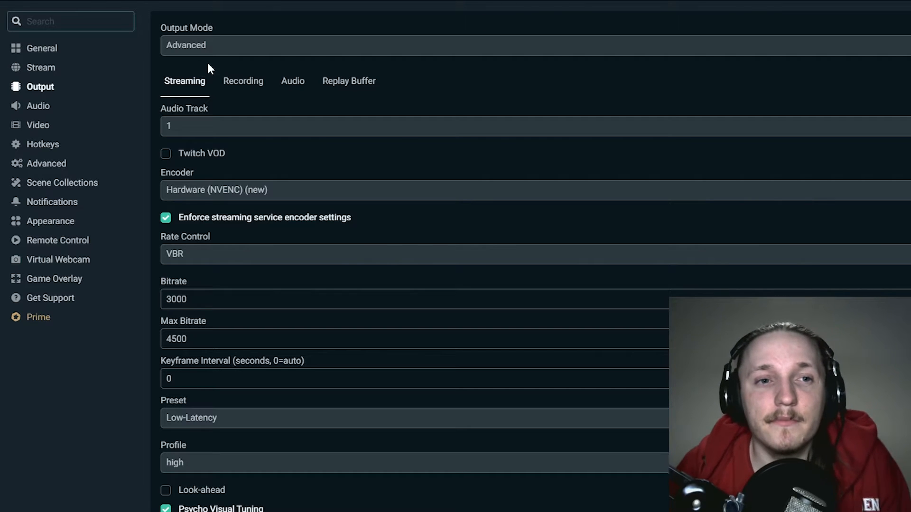
left_click(195, 43)
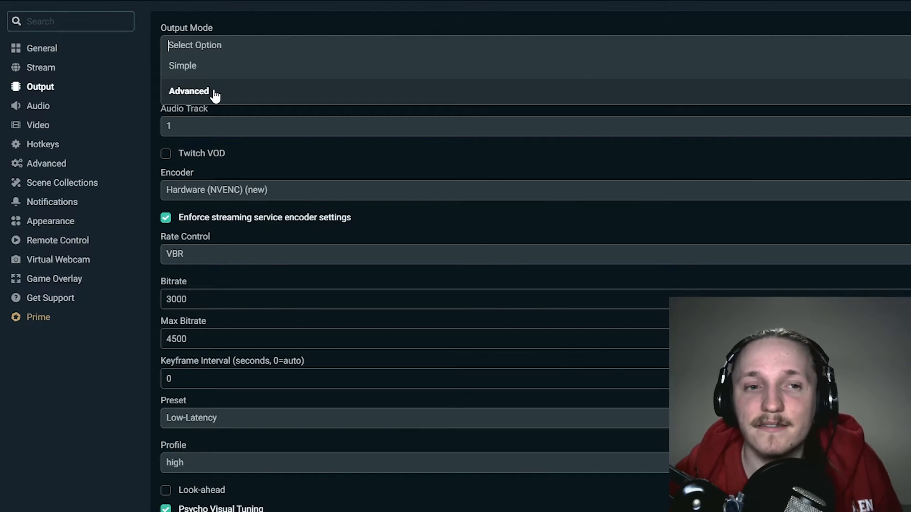
left_click(189, 91)
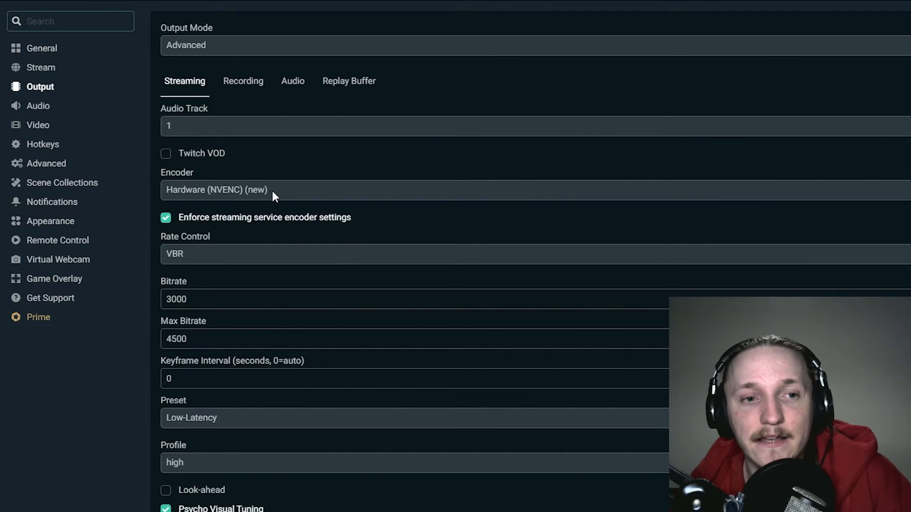
- Switch the streaming encoder to Hardware (NVENC) and back to Hardware (NVENC) (new)
left_click(195, 192)
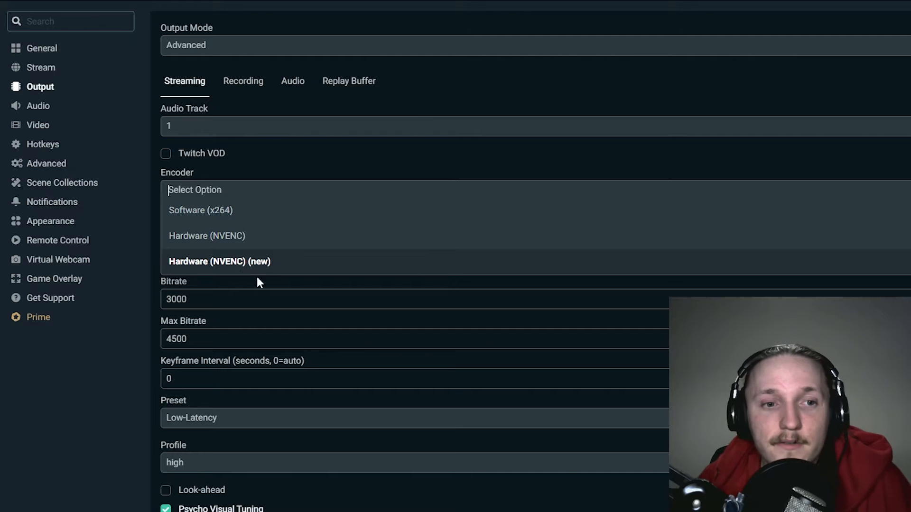
left_click(219, 237)
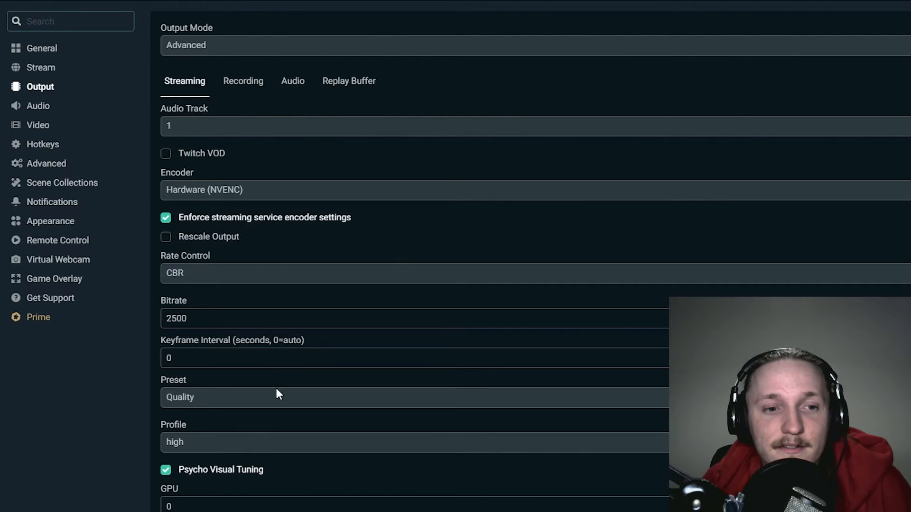
left_click(178, 194)
left_click(250, 263)
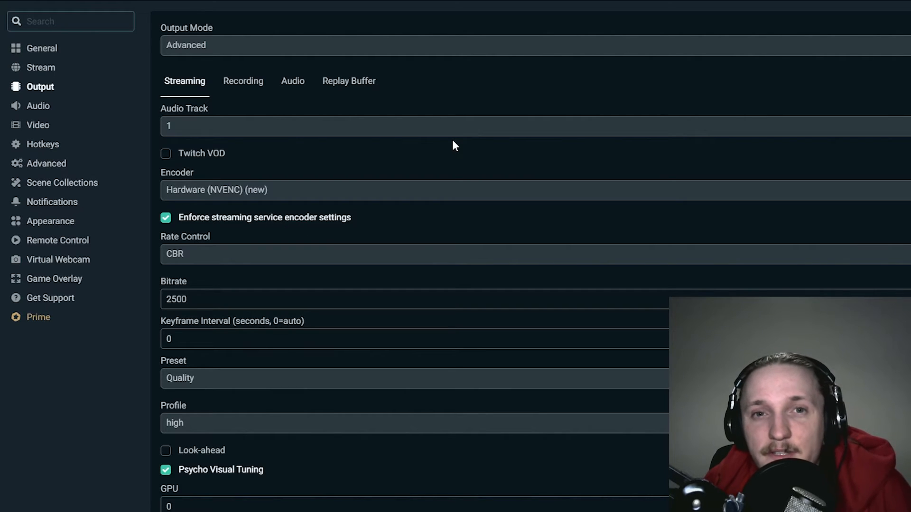
- Try CBR and VBR as the streaming rate control and inspect the maximum bitrate field
left_click(192, 254)
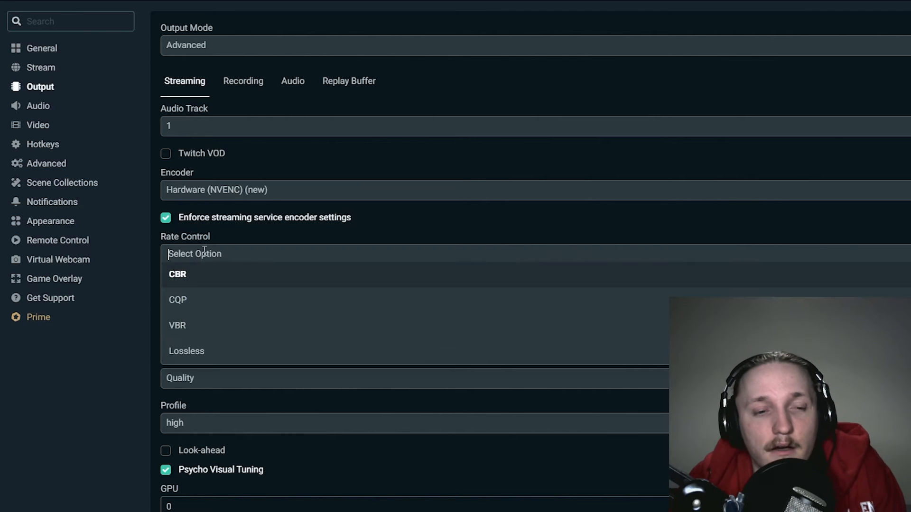
left_click(183, 275)
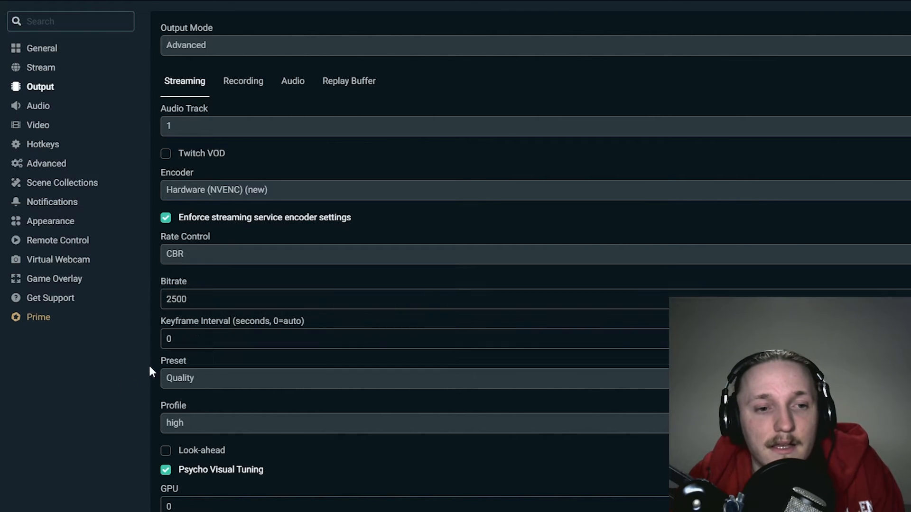
left_click(177, 255)
left_click(194, 325)
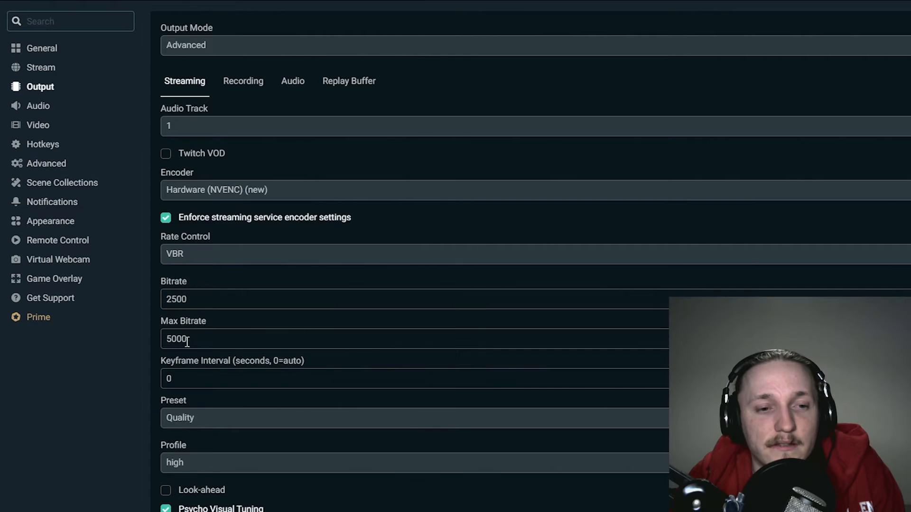
double_click(204, 338)
left_click(111, 394)
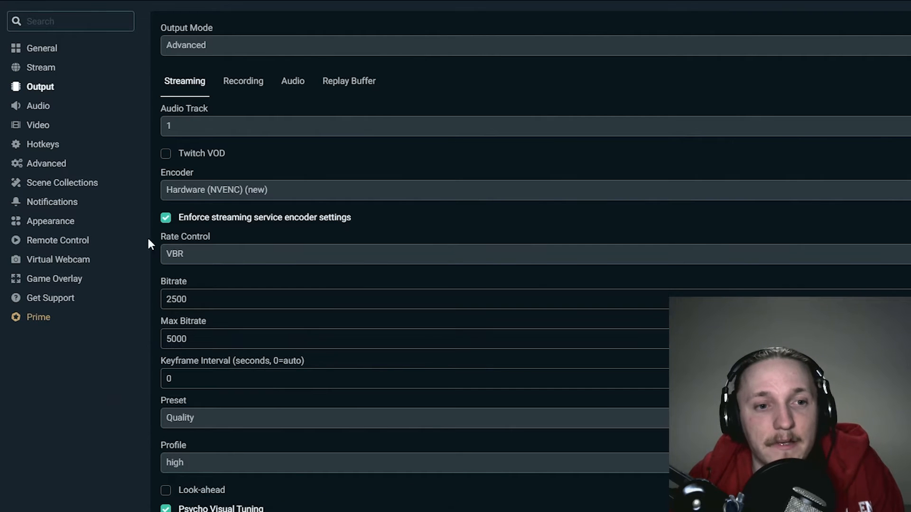
- Switch the streaming rate control back to CBR and select its bitrate value
left_click(211, 258)
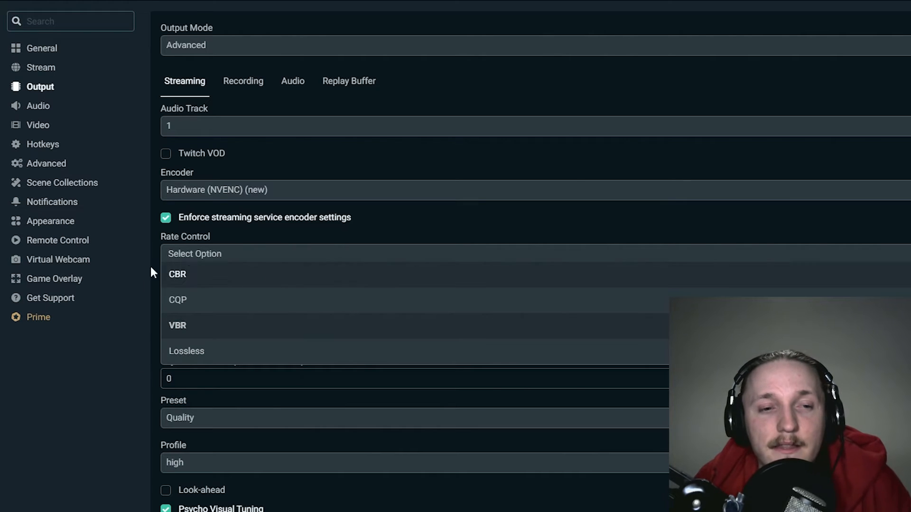
left_click(197, 279)
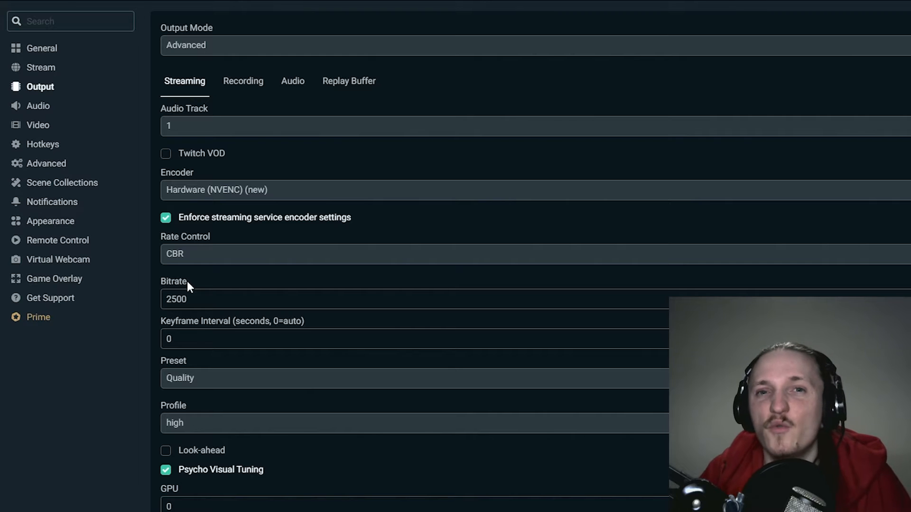
double_click(199, 298)
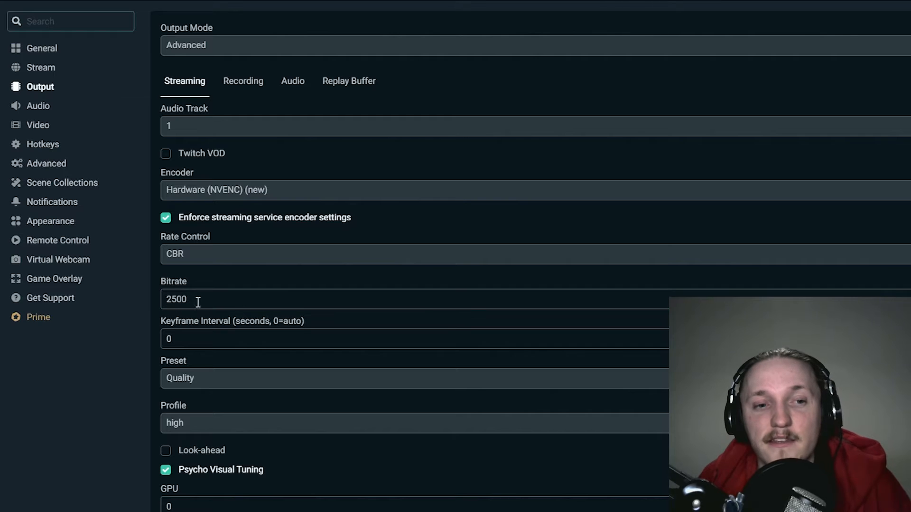
double_click(197, 299)
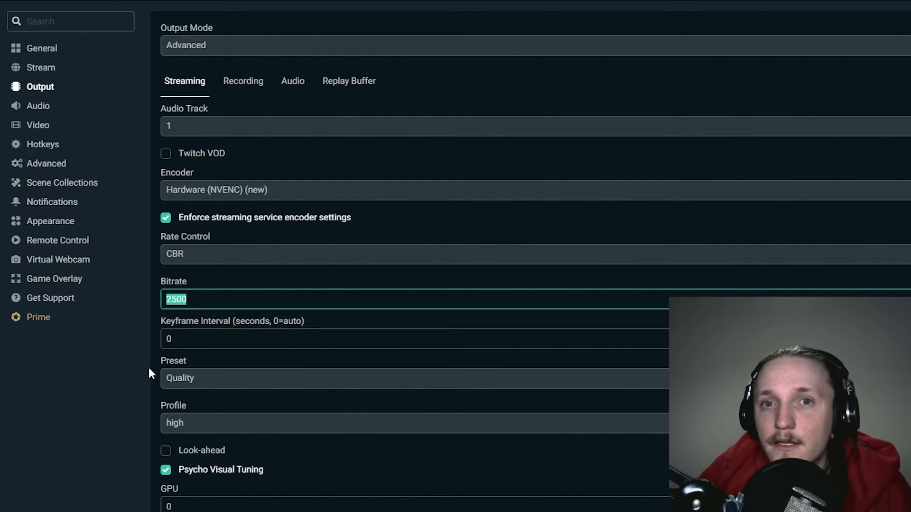
left_click(197, 297)
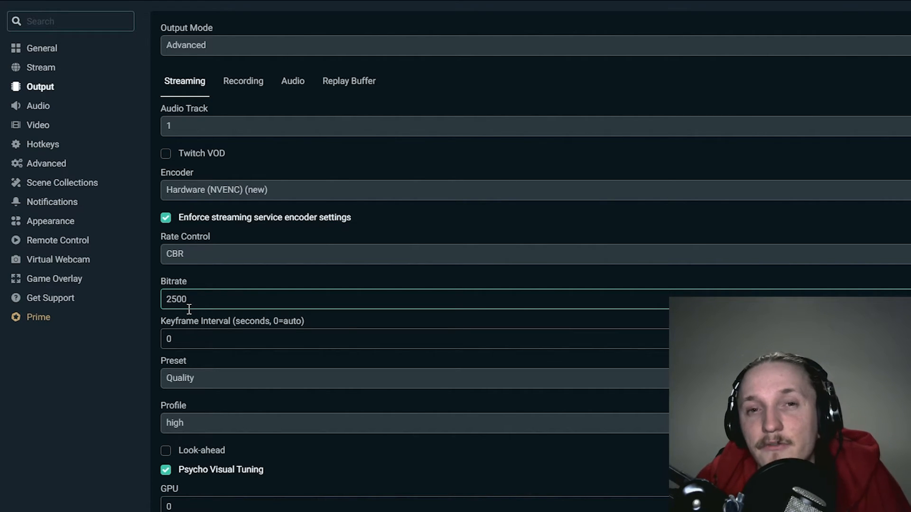
- Set the streaming rate control to VBR and the bitrate to 3000
left_click(169, 254)
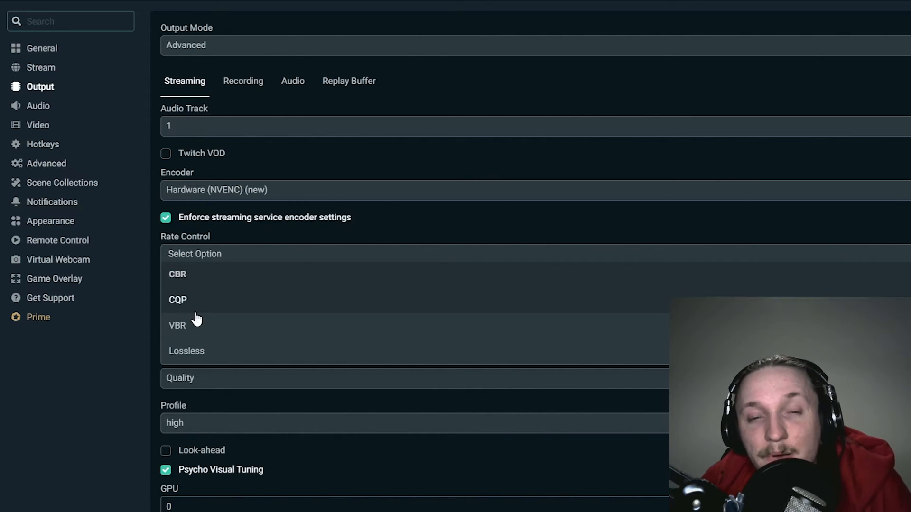
left_click(181, 337)
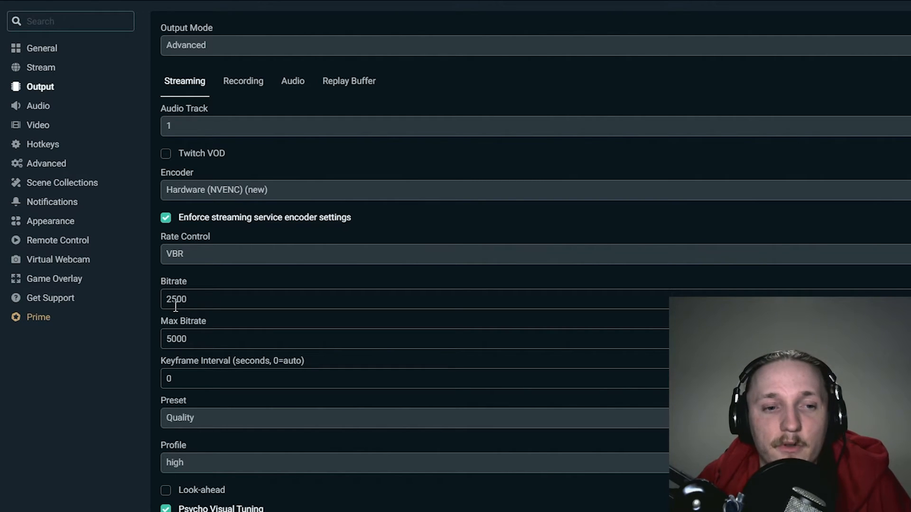
left_click_drag(175, 300, 128, 308)
type("30")
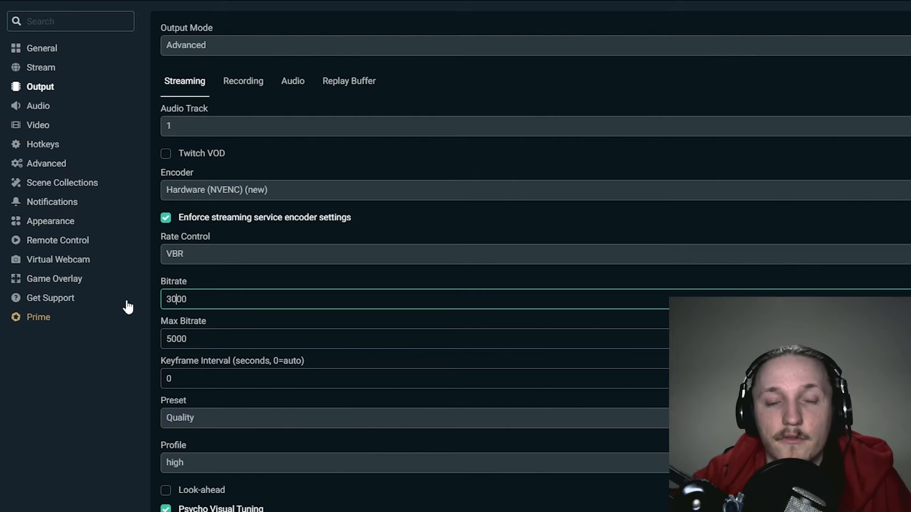
left_click(109, 412)
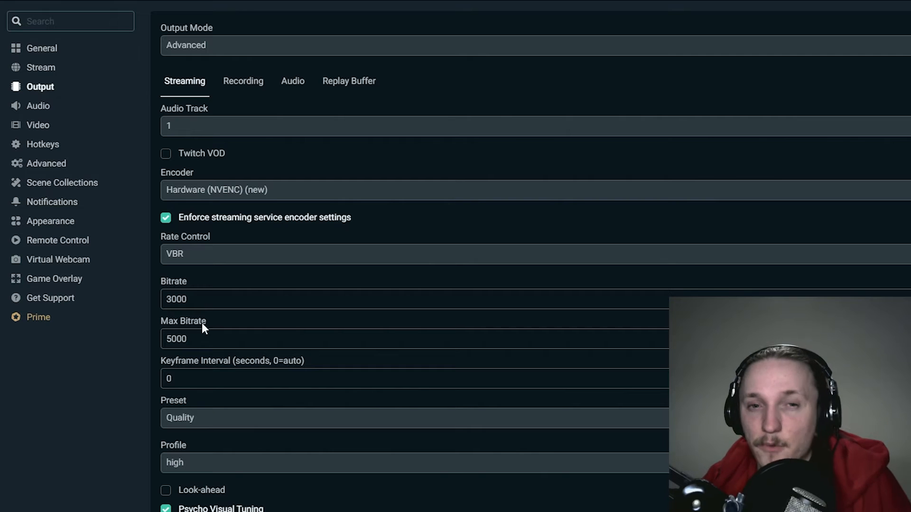
- Set the streaming maximum bitrate to 4500 and keep VBR selected as the rate control
left_click_drag(177, 341, 149, 339)
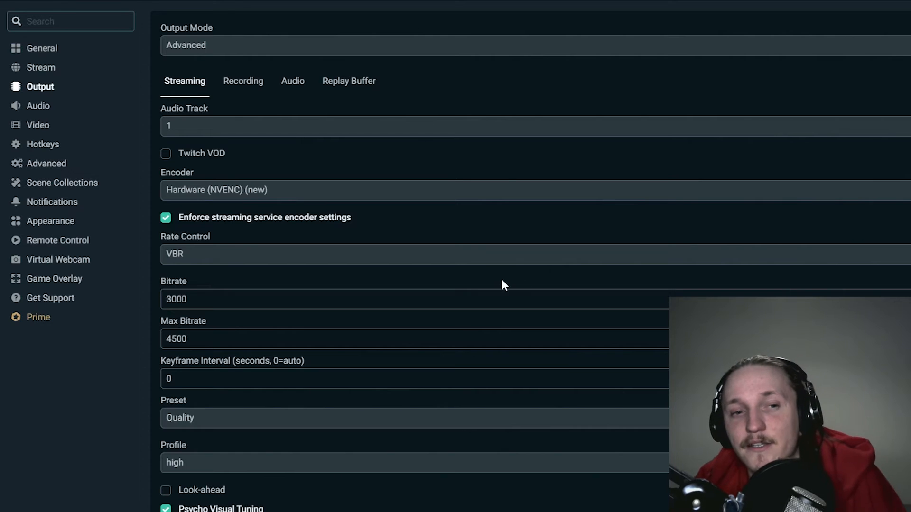
left_click(191, 256)
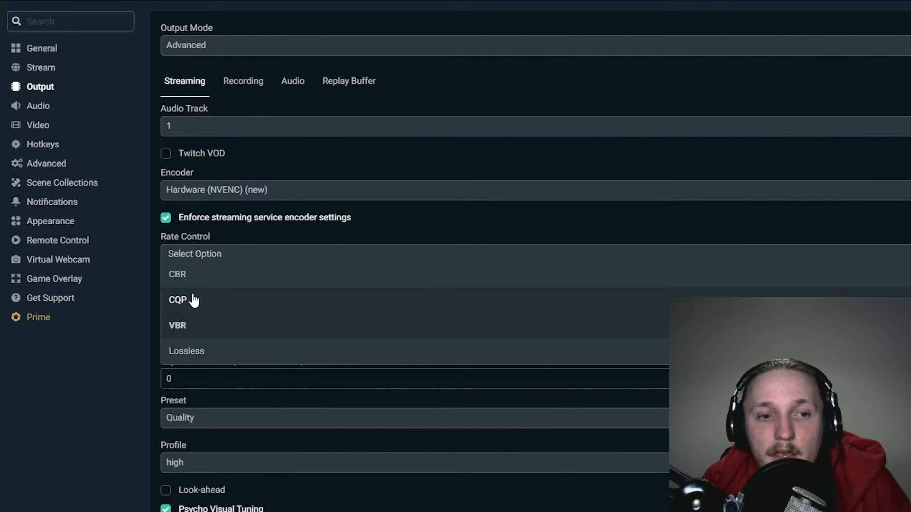
left_click(190, 325)
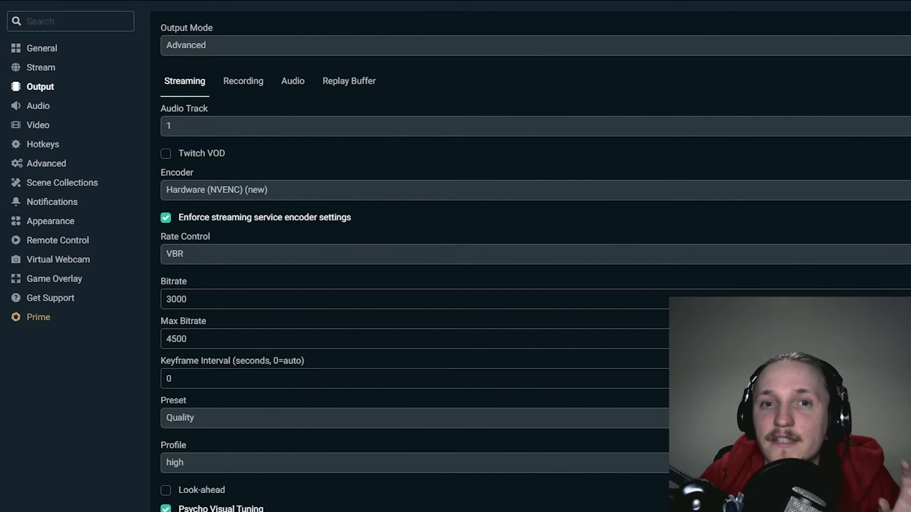
- Try CQP as the streaming rate control and inspect its CQ Level field
left_click(301, 254)
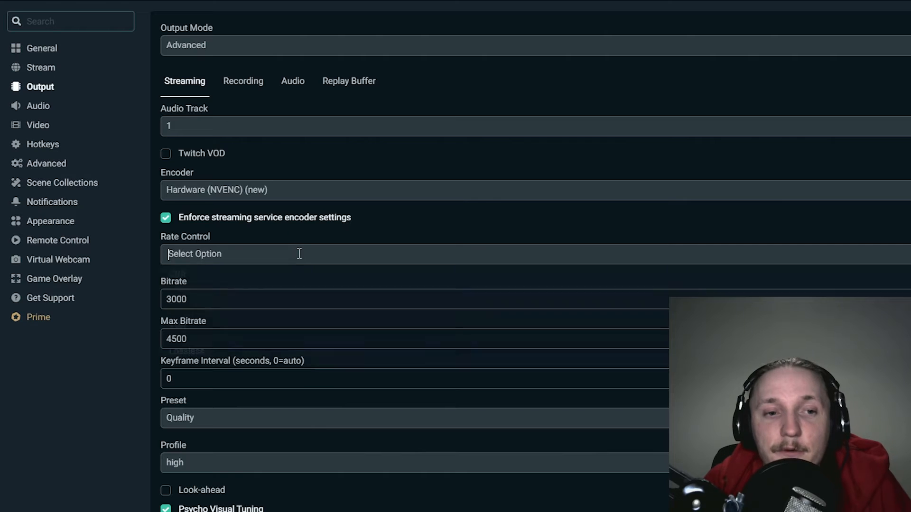
left_click(265, 301)
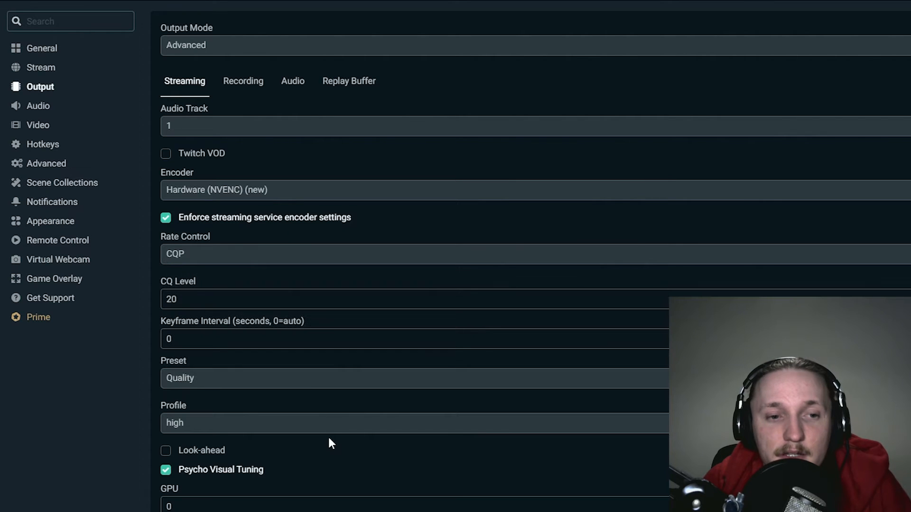
left_click(213, 250)
left_click(138, 366)
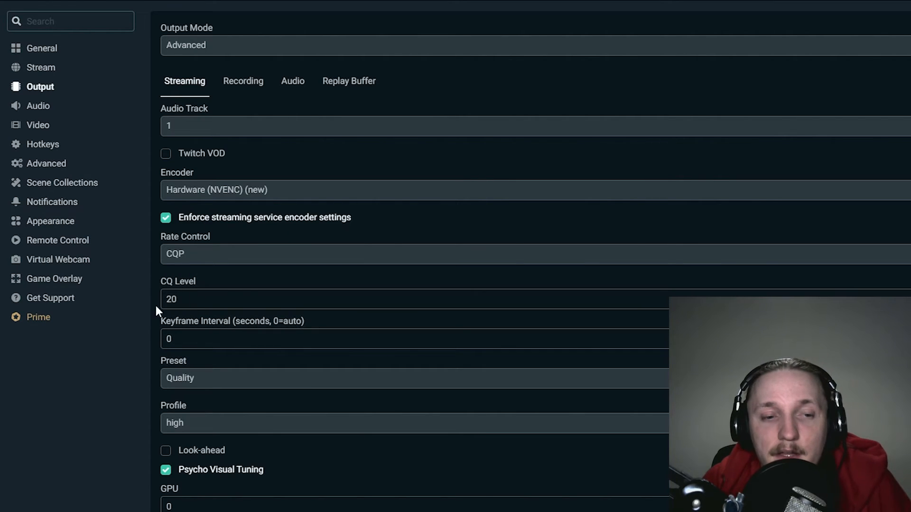
left_click_drag(166, 303, 201, 310)
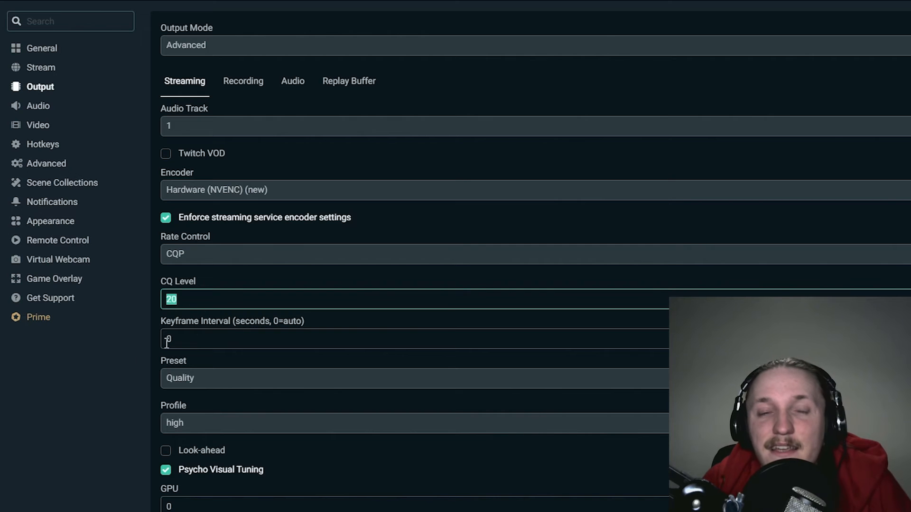
left_click(131, 368)
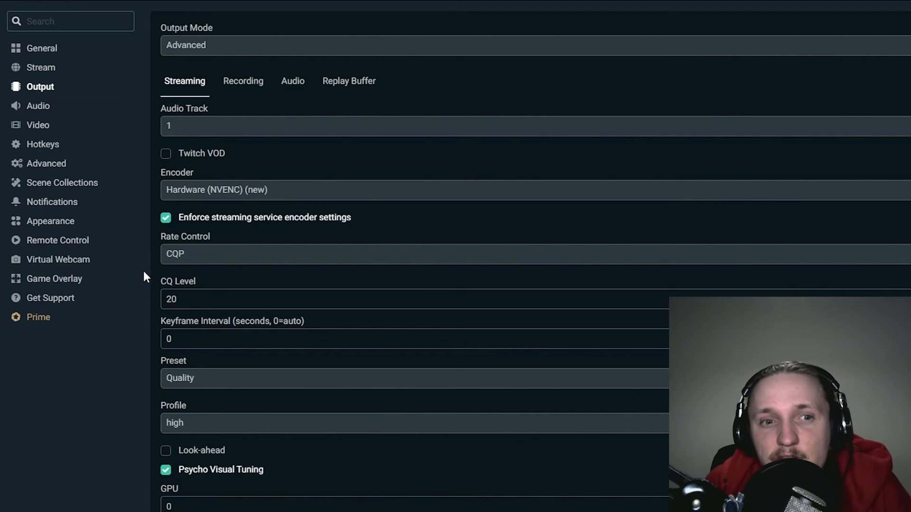
- Switch the streaming rate control back to VBR
left_click(187, 254)
left_click(130, 359)
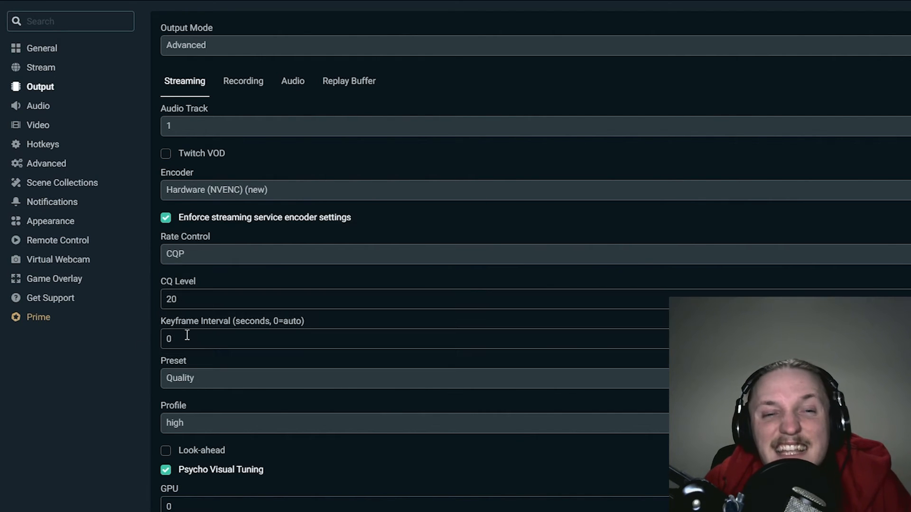
left_click(209, 254)
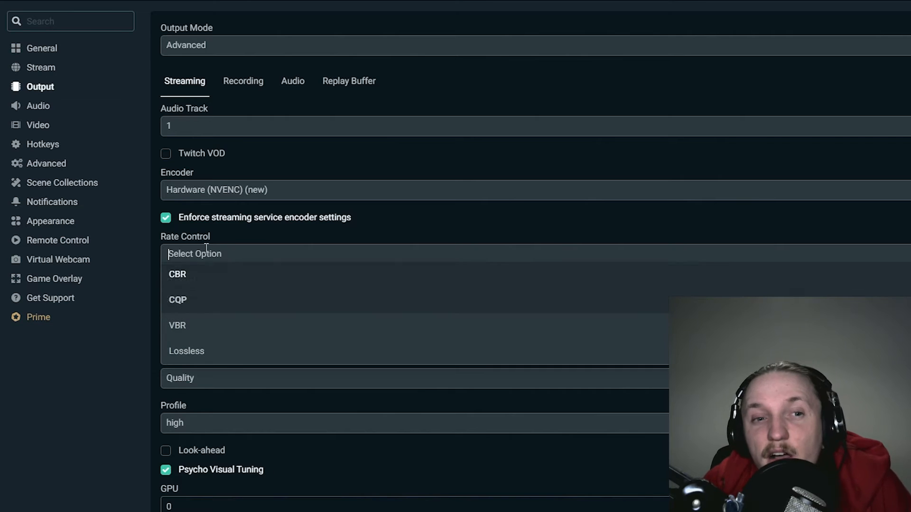
left_click(235, 325)
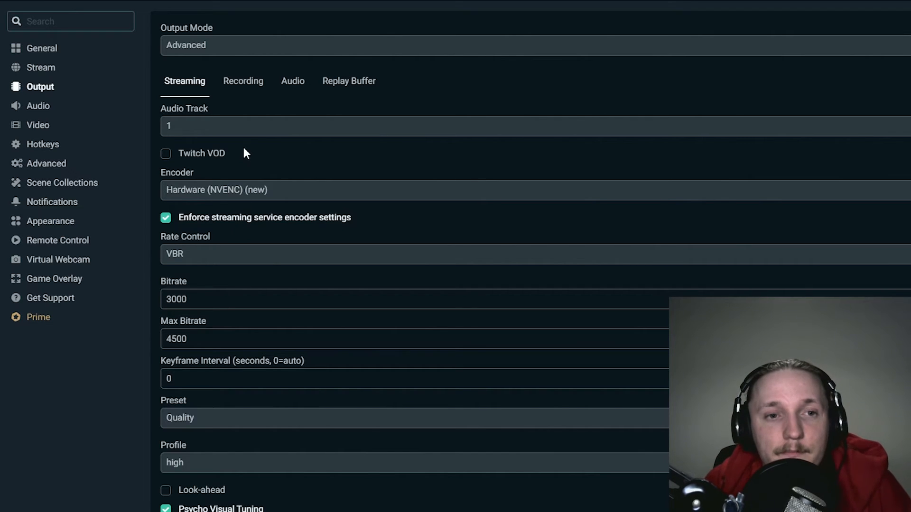
- Open the recording output settings and examine the encoder, rate control and bitrate fields
left_click(221, 85)
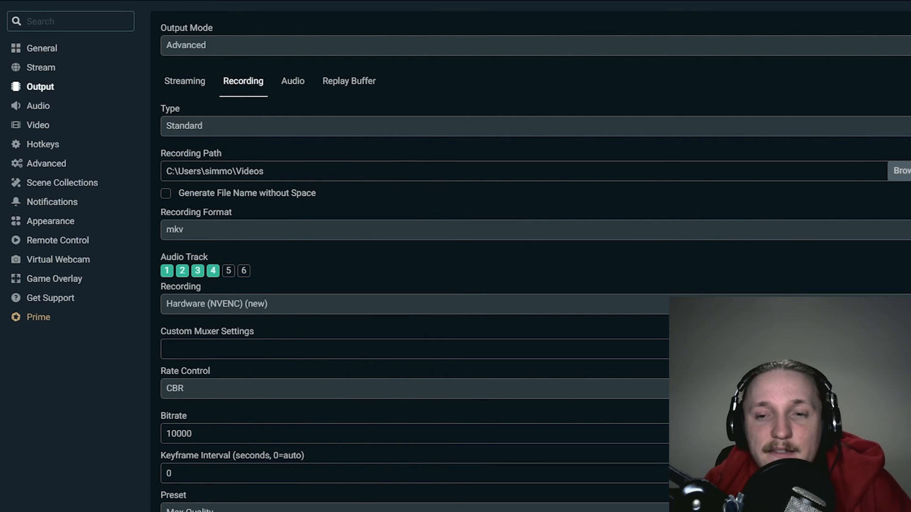
scroll(482, 342, "down", 1)
scroll(481, 343, "up", 1)
scroll(482, 343, "down", 1)
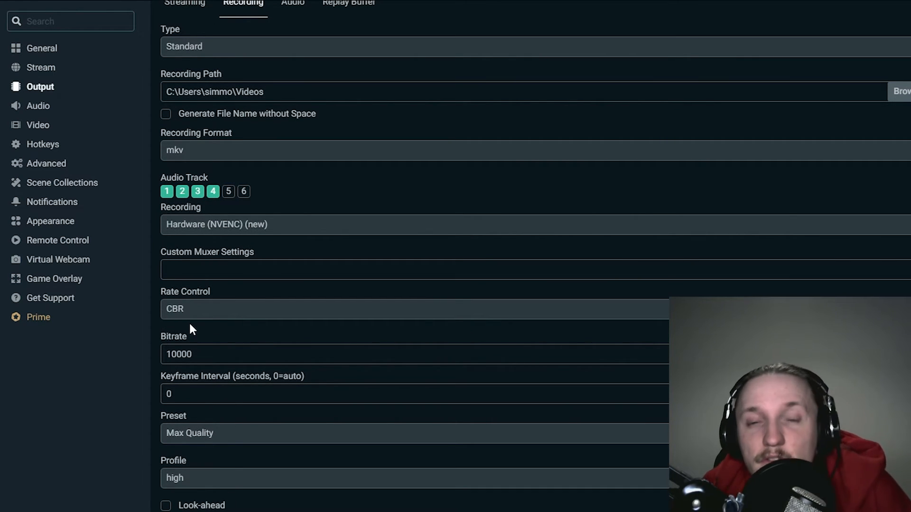
scroll(189, 324, "up", 1)
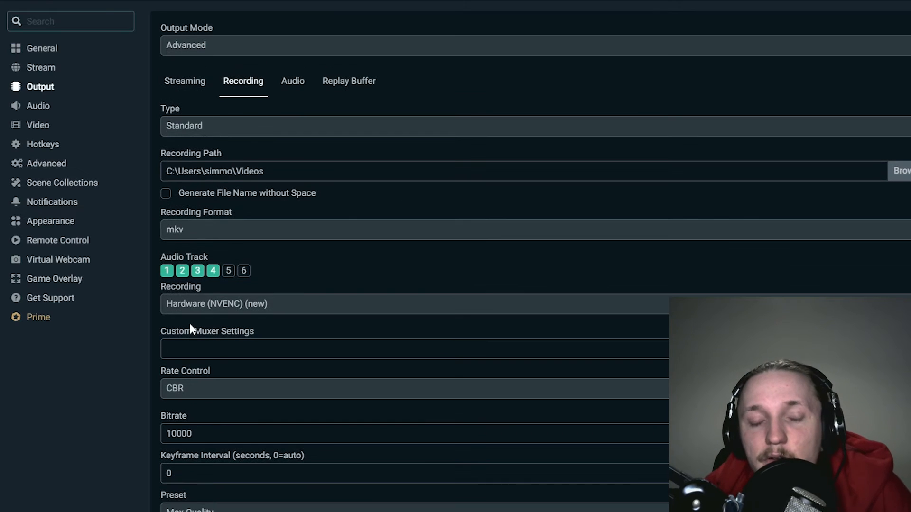
double_click(174, 432)
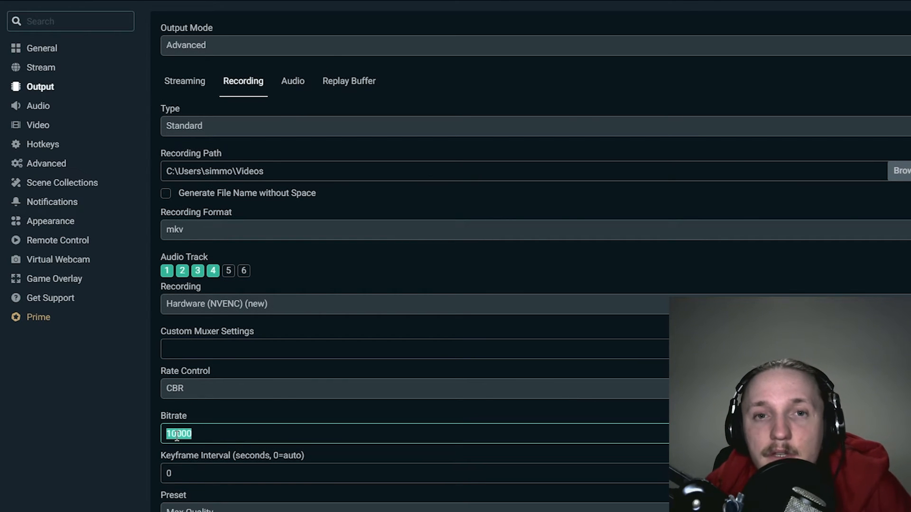
left_click(177, 435)
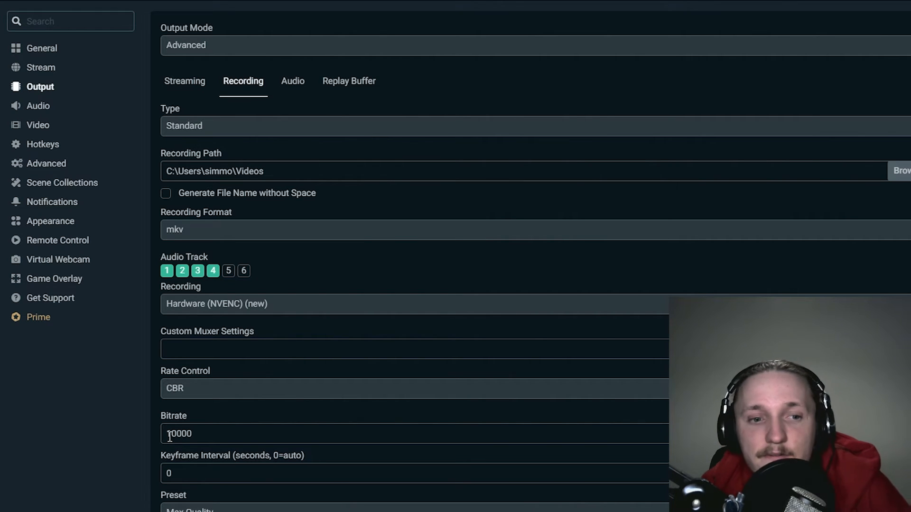
- Review the recording rate control options and keep CBR selected
left_click(193, 391)
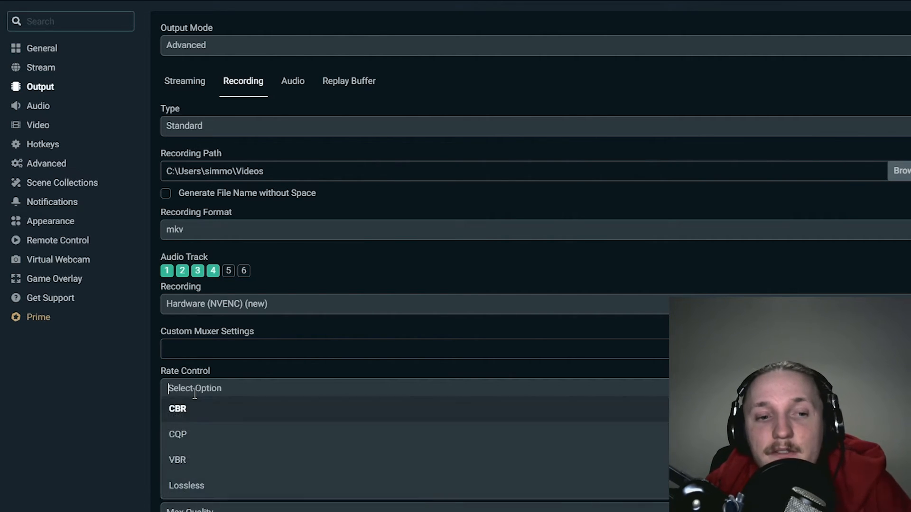
left_click(178, 409)
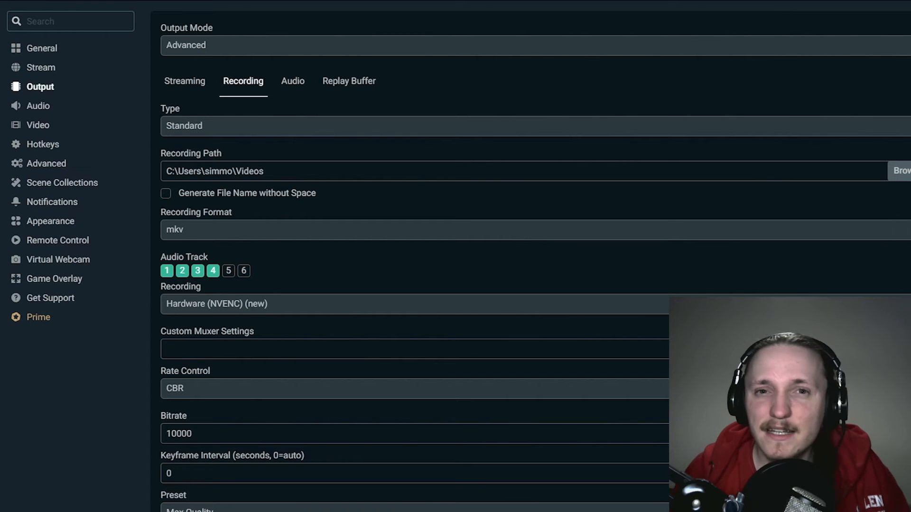
left_click(220, 394)
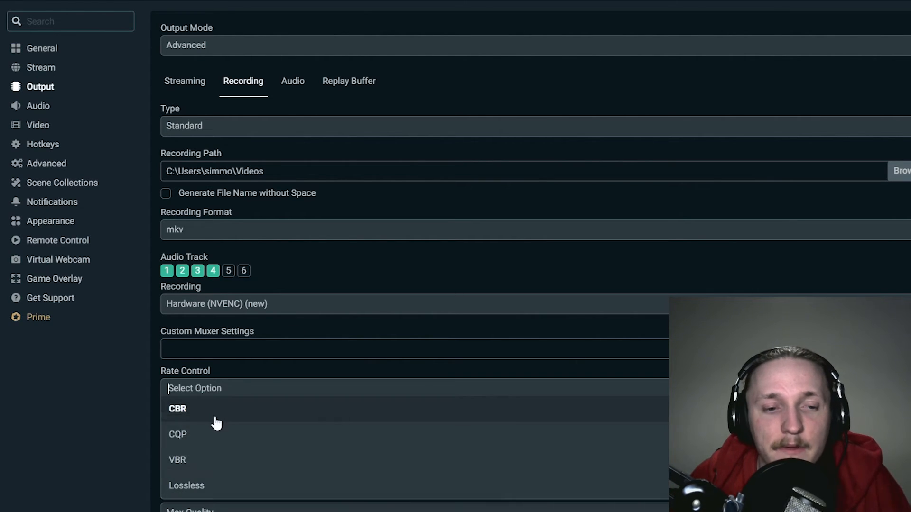
left_click(83, 471)
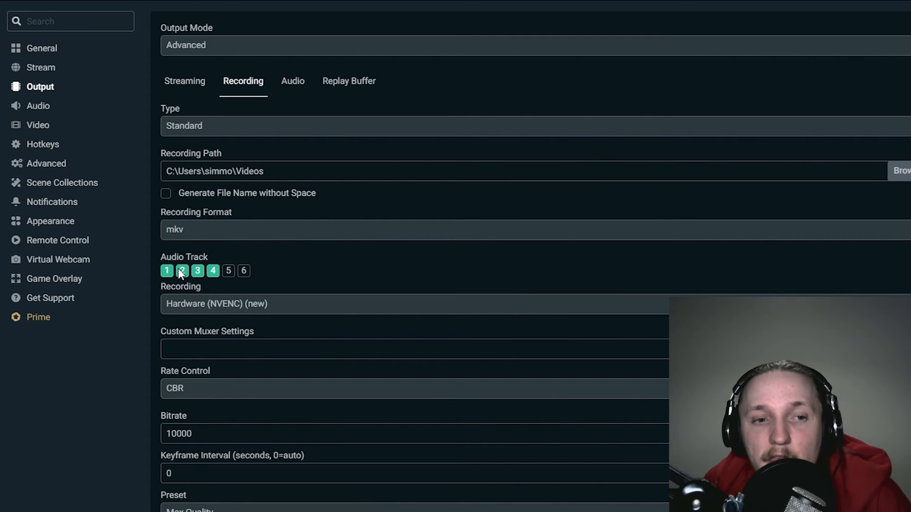
- Review the available recording formats and choose mkv
left_click(171, 230)
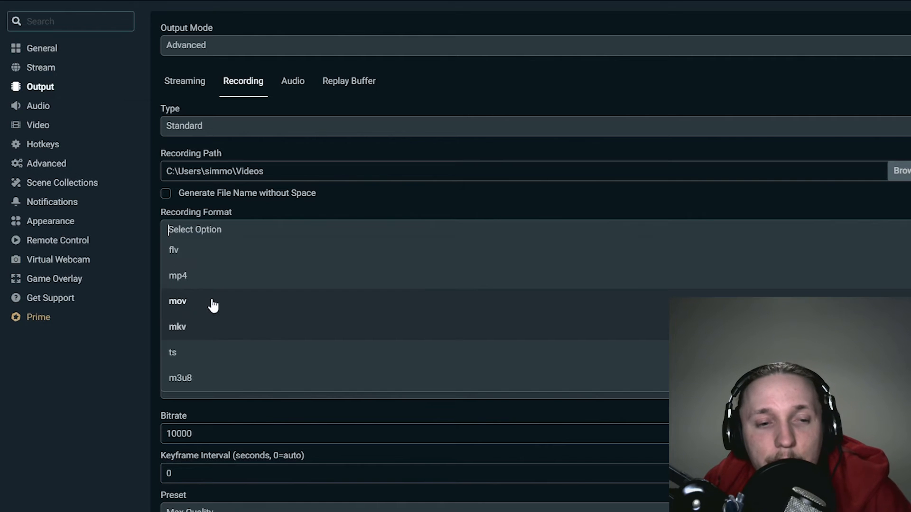
scroll(280, 341, "down", 1)
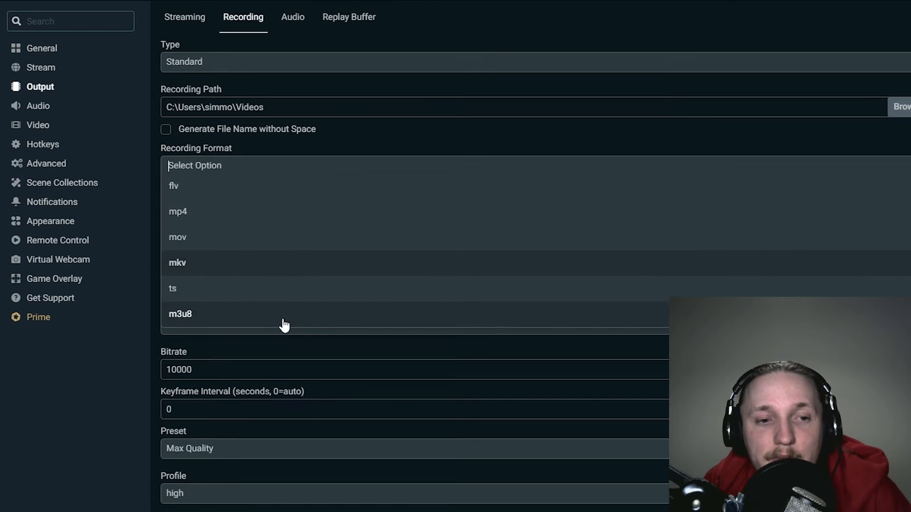
scroll(282, 326, "up", 1)
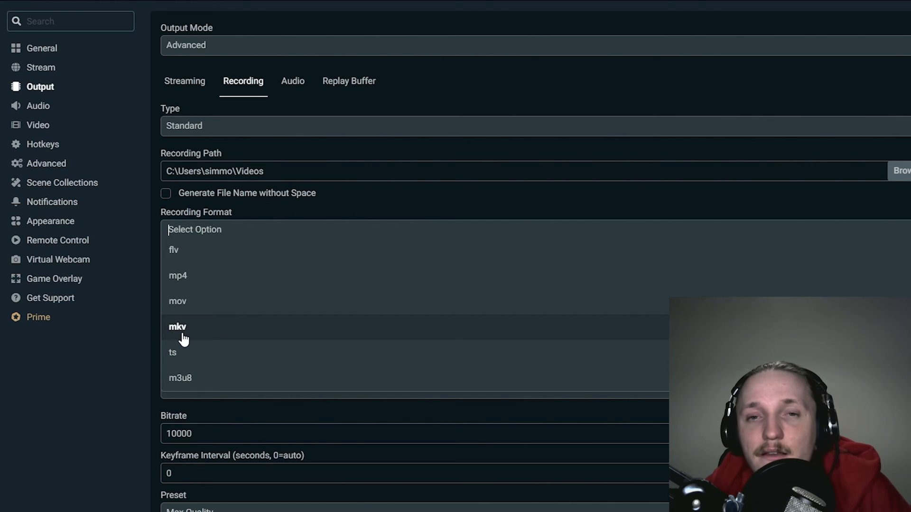
left_click(183, 339)
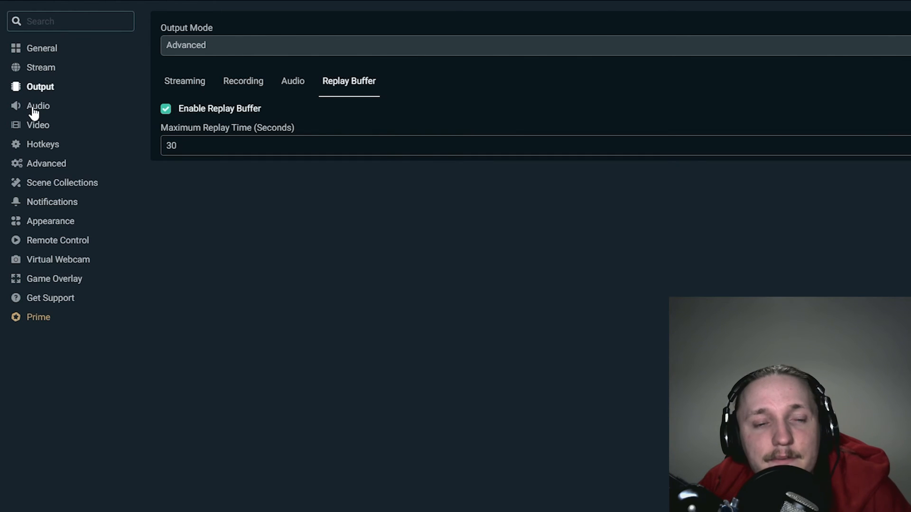
- Open the audio settings and check the device selection for Desktop Audio Device 1
left_click(34, 113)
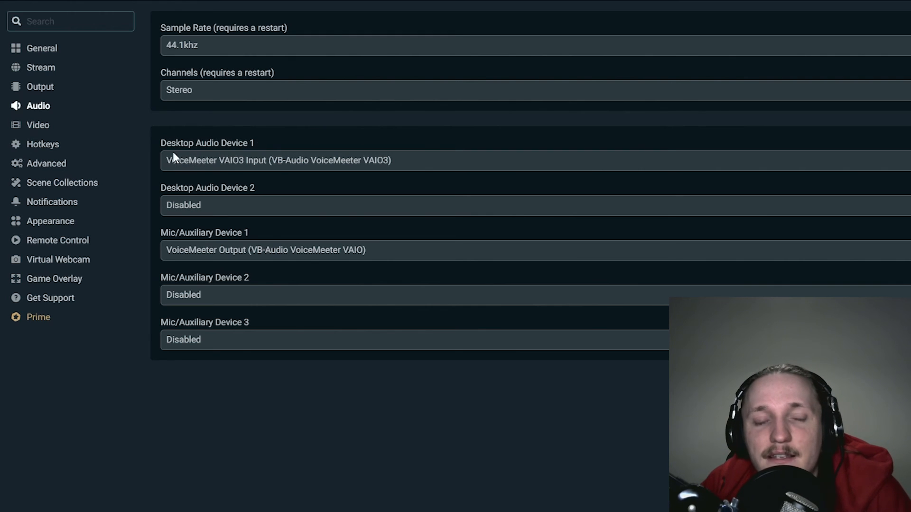
left_click(203, 161)
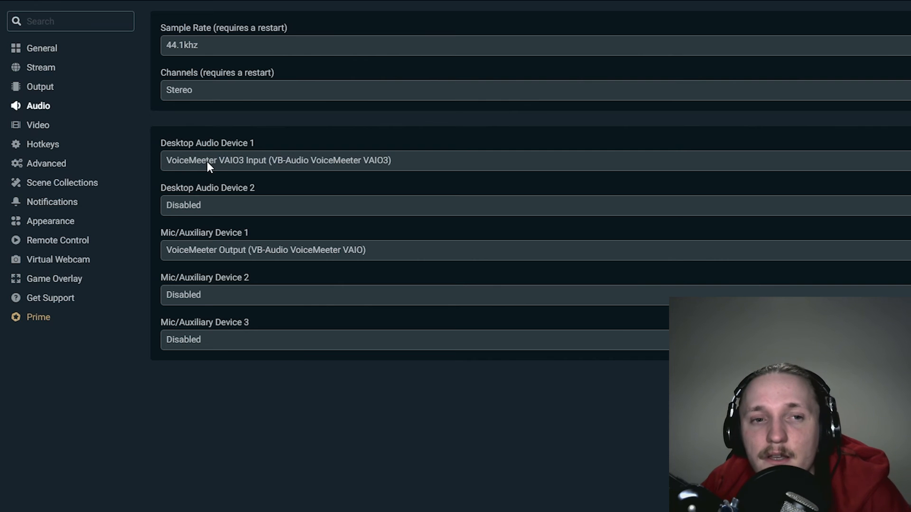
left_click(206, 162)
left_click(334, 456)
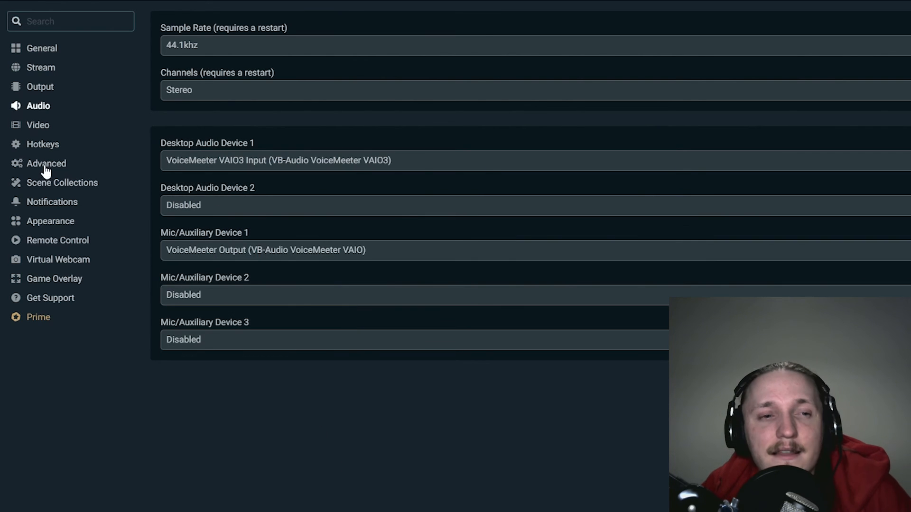
- Open the advanced settings and examine the video, recording, replay buffer, stream delay, automatic reconnect and network options
left_click(45, 166)
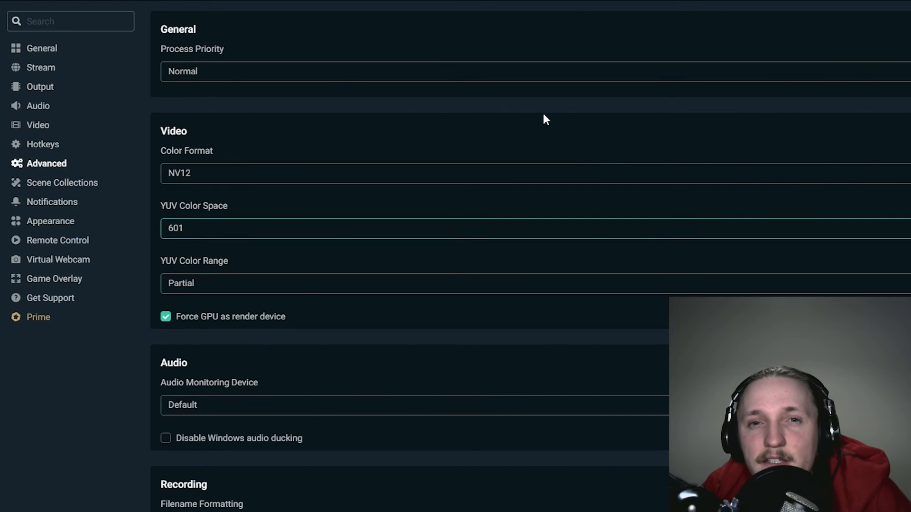
scroll(410, 377, "down", 3)
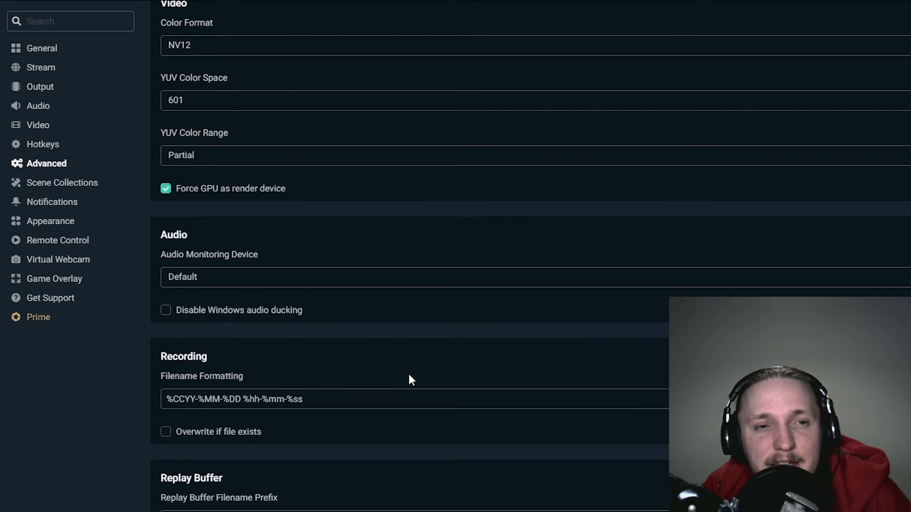
scroll(410, 380, "down", 2)
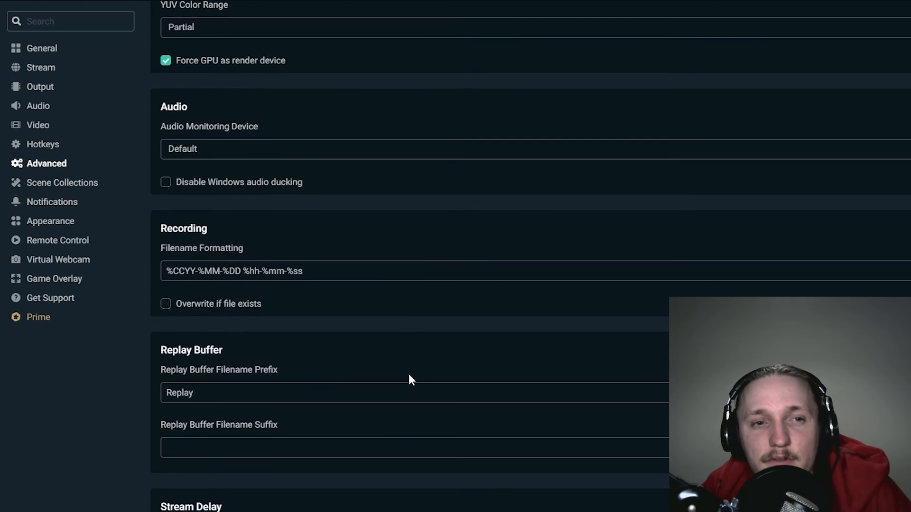
scroll(411, 379, "up", 1)
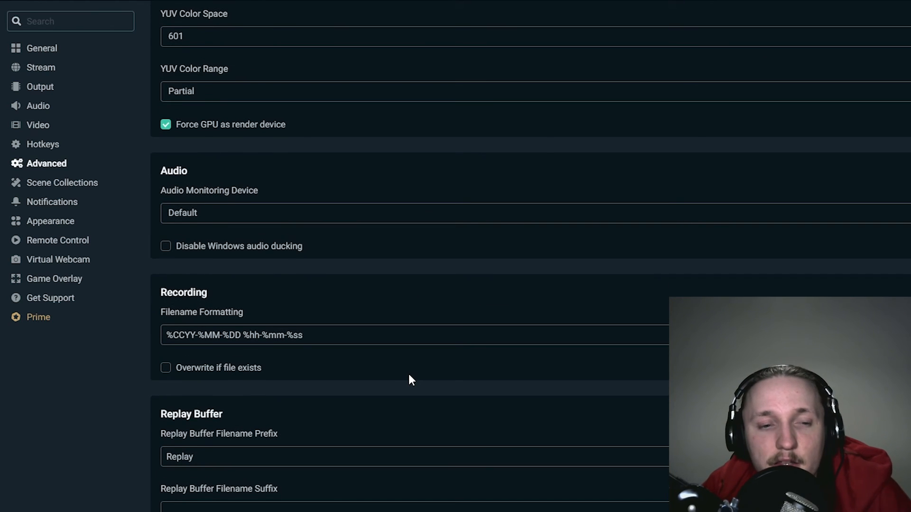
scroll(411, 379, "down", 9)
scroll(409, 376, "down", 3)
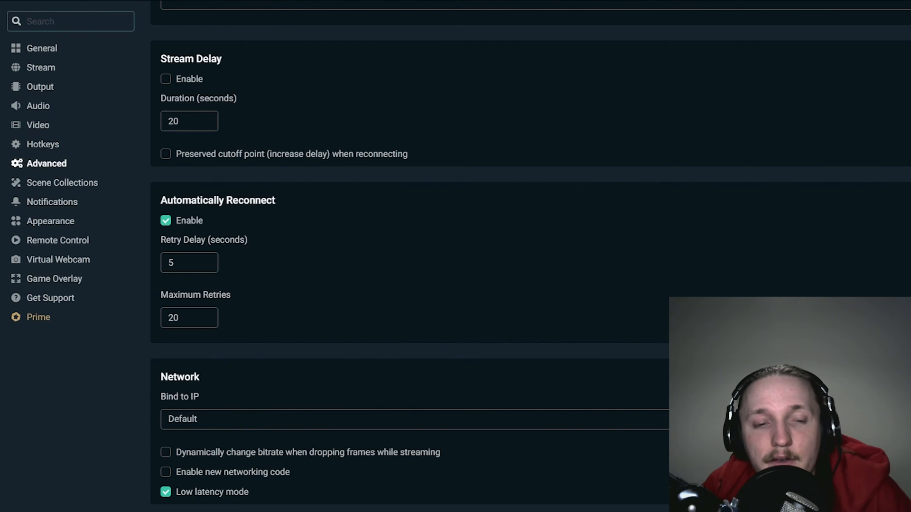
scroll(408, 398, "down", 1)
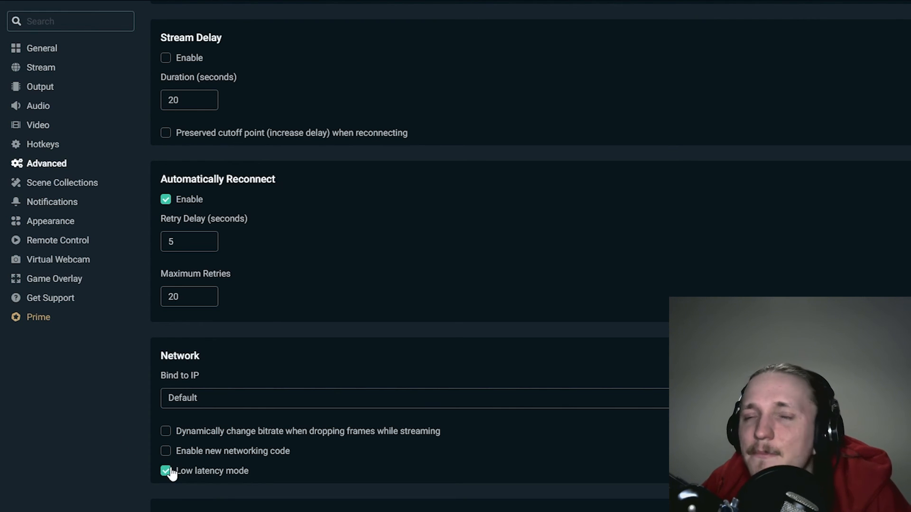
scroll(224, 456, "up", 2)
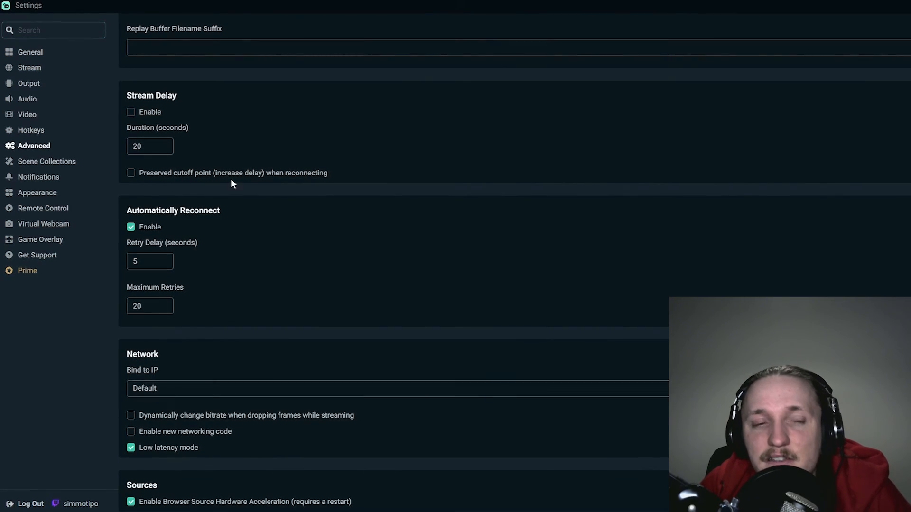
scroll(225, 230, "down", 1)
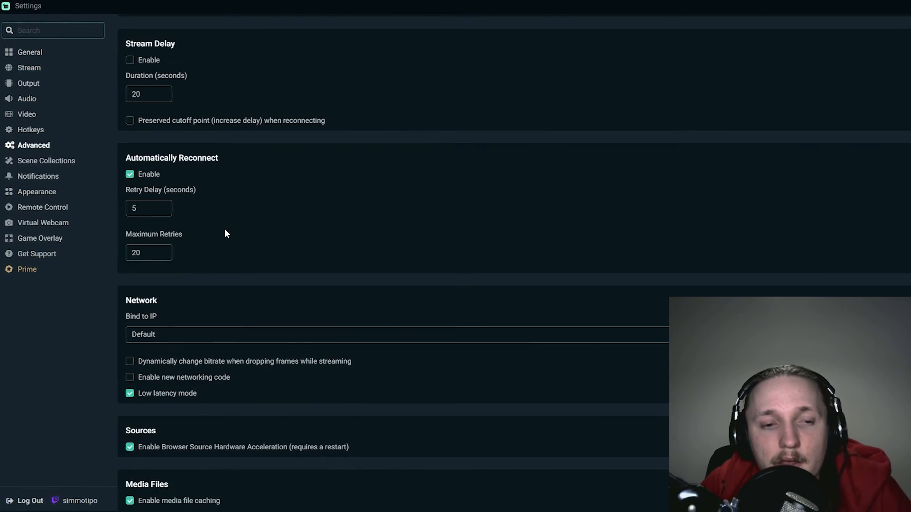
scroll(220, 226, "up", 3)
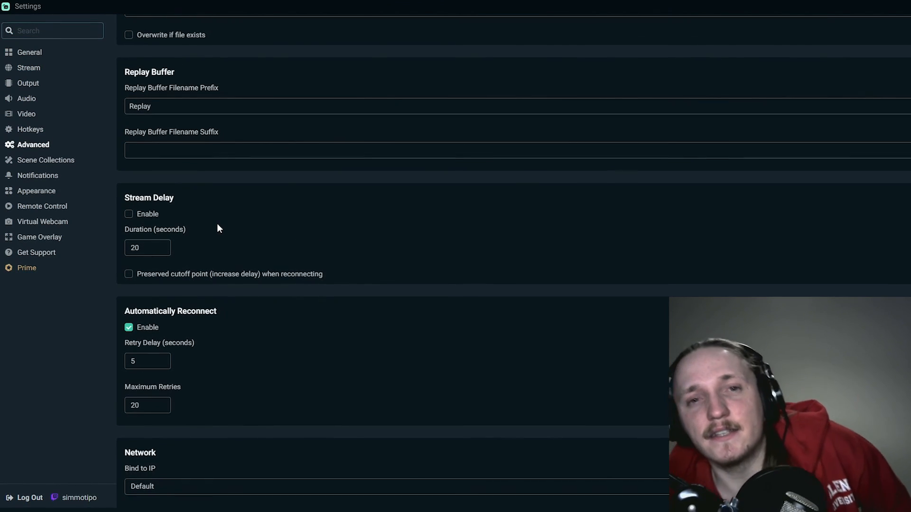